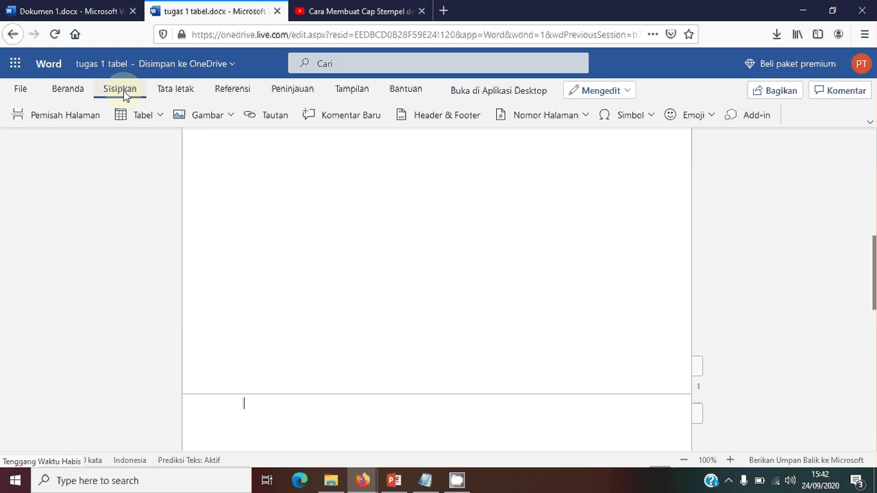
- Open the file browser for inserting a picture stored on this device
left_click(204, 116)
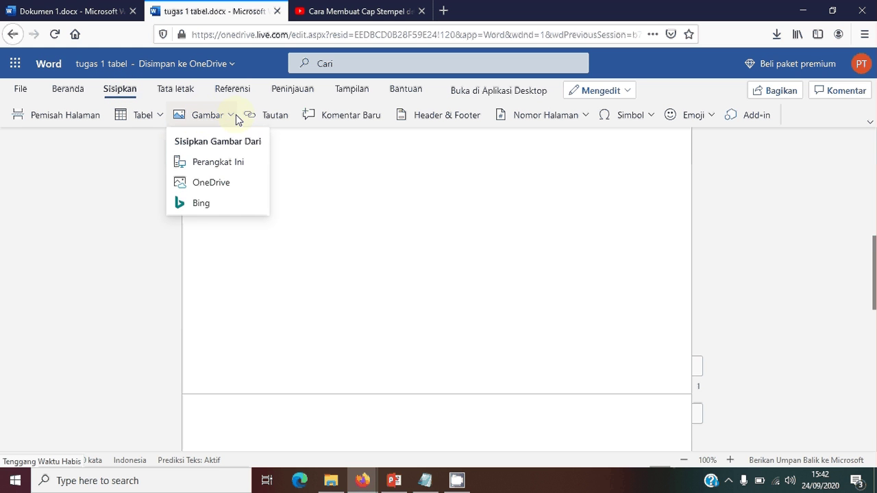
left_click(231, 166)
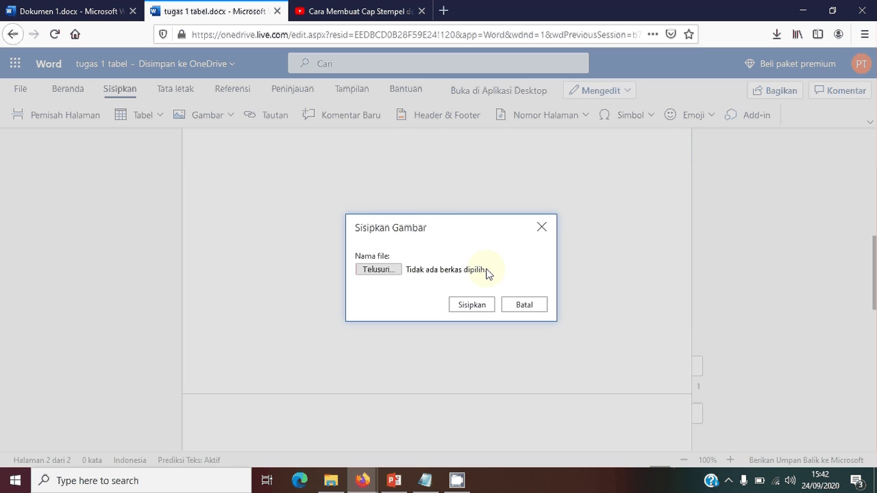
left_click(378, 269)
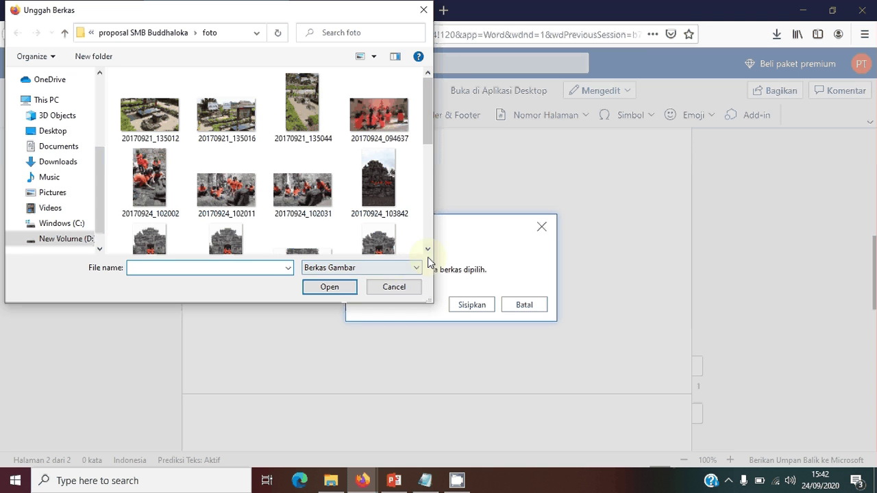
left_click(55, 200)
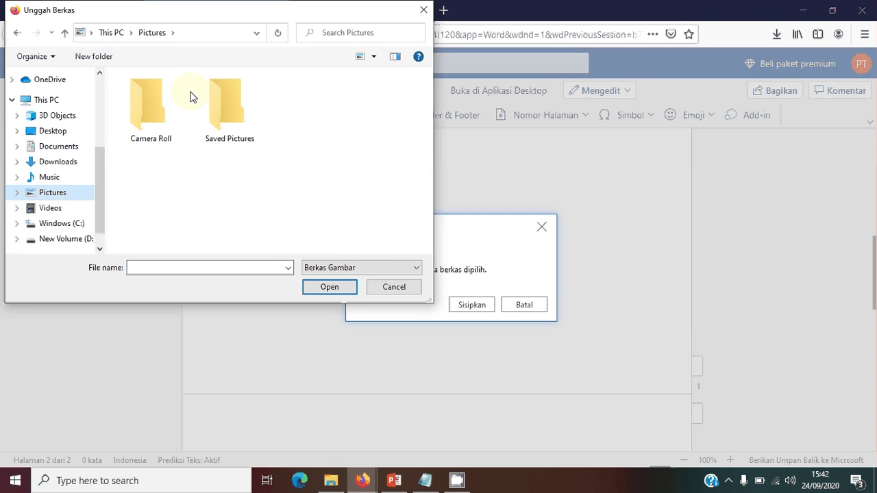
double_click(223, 103)
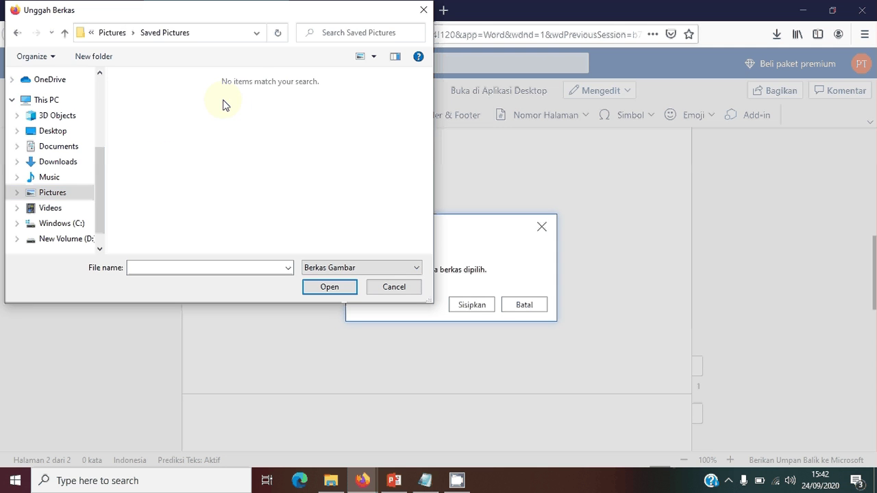
left_click(15, 35)
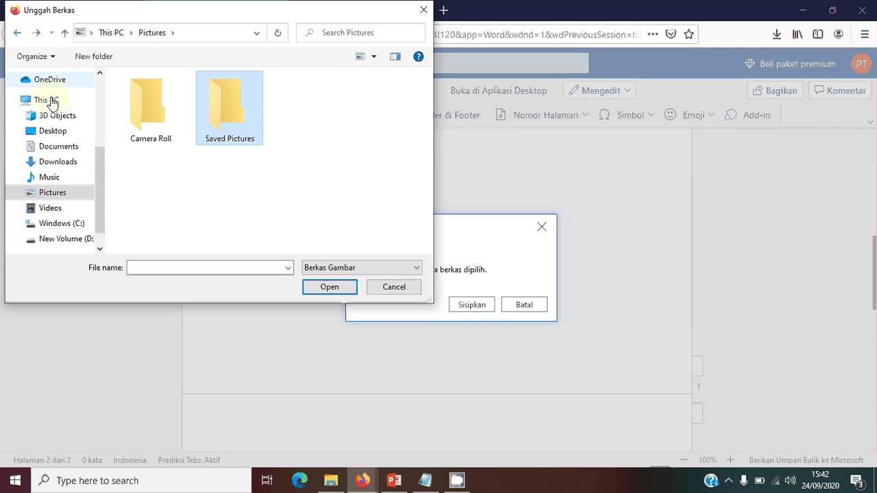
- Open New Volume (D:) in the file browser and look through its folders
left_click_drag(102, 198, 101, 247)
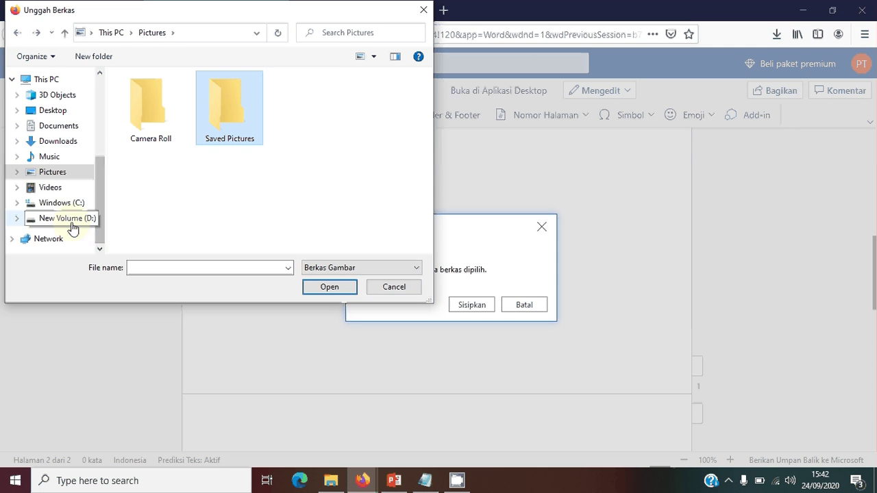
left_click(72, 220)
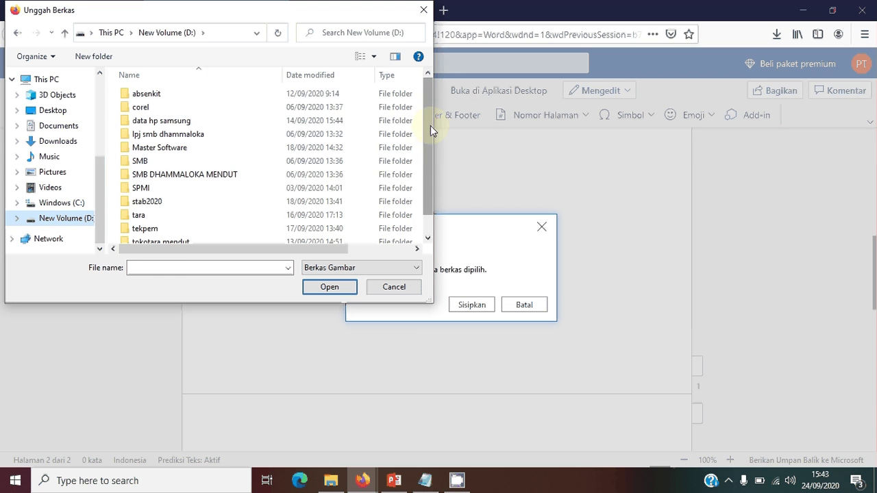
left_click_drag(431, 126, 430, 179)
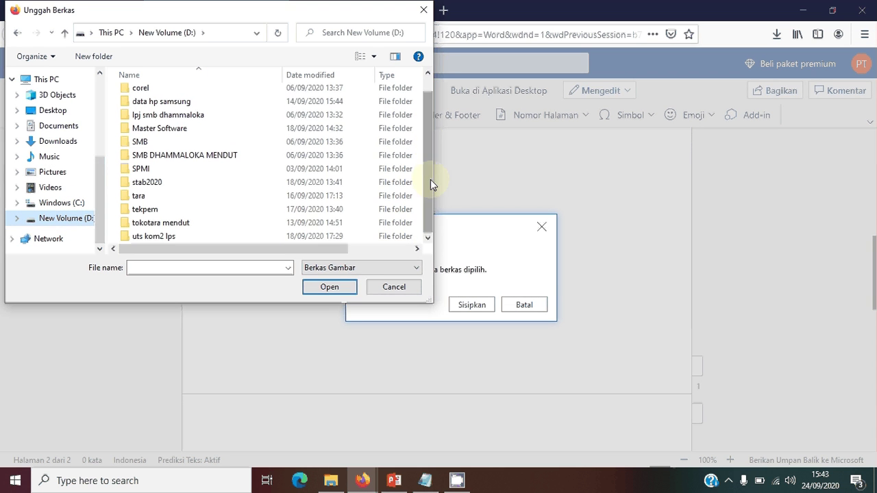
double_click(167, 182)
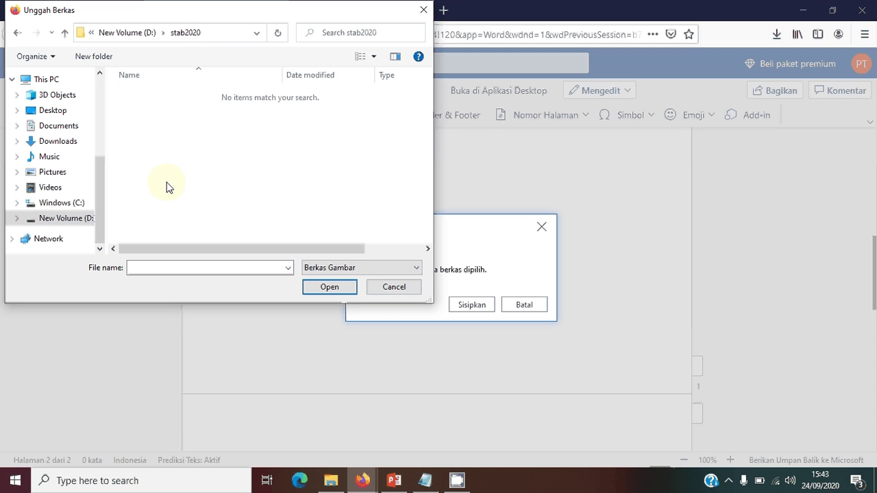
left_click(17, 33)
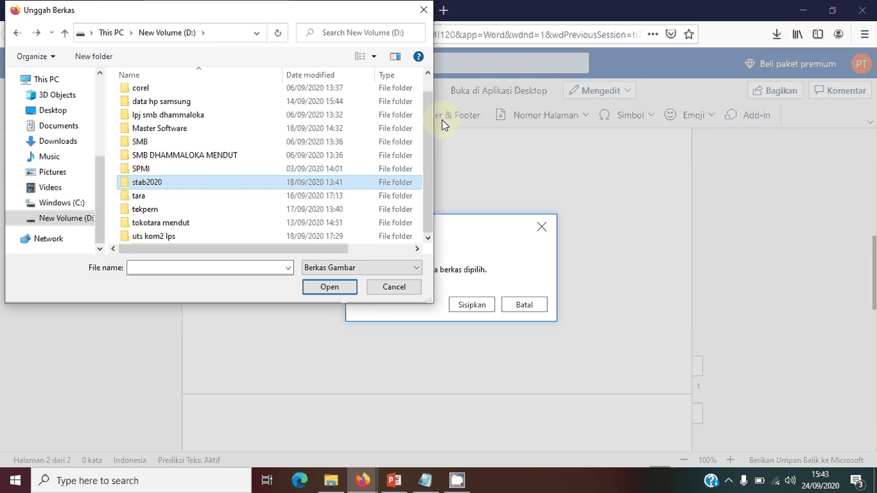
scroll(429, 142, "up", 1)
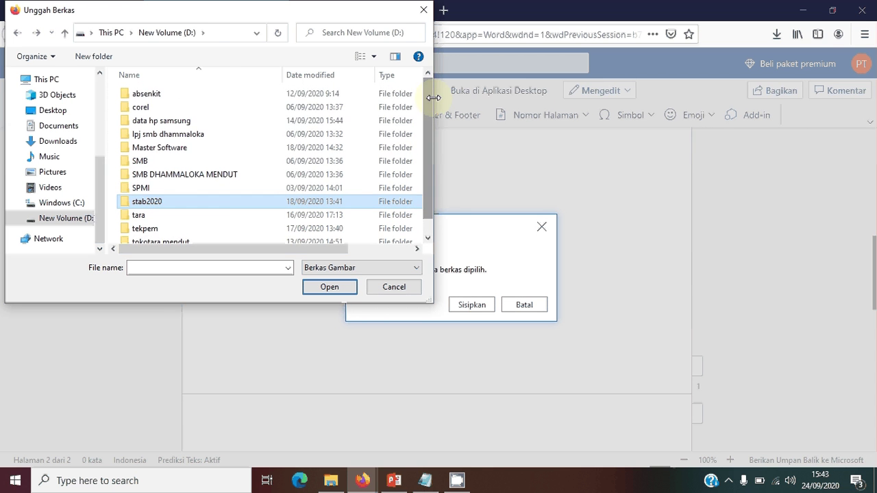
- Insert the picture 20200913_223750 from the "data hp samsung" folder into the document
double_click(185, 124)
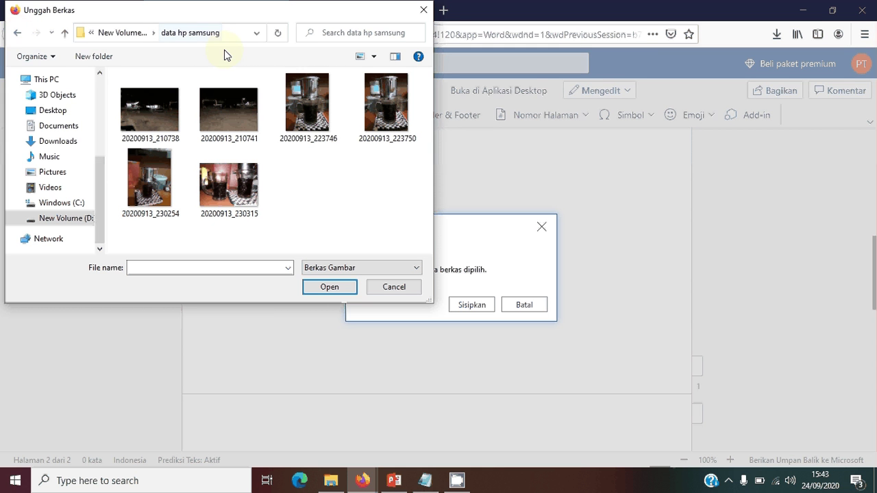
left_click(394, 93)
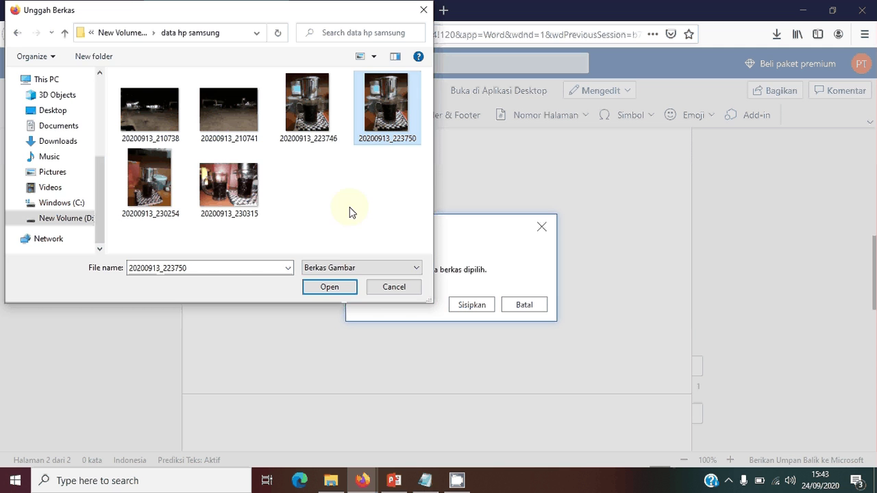
left_click(329, 288)
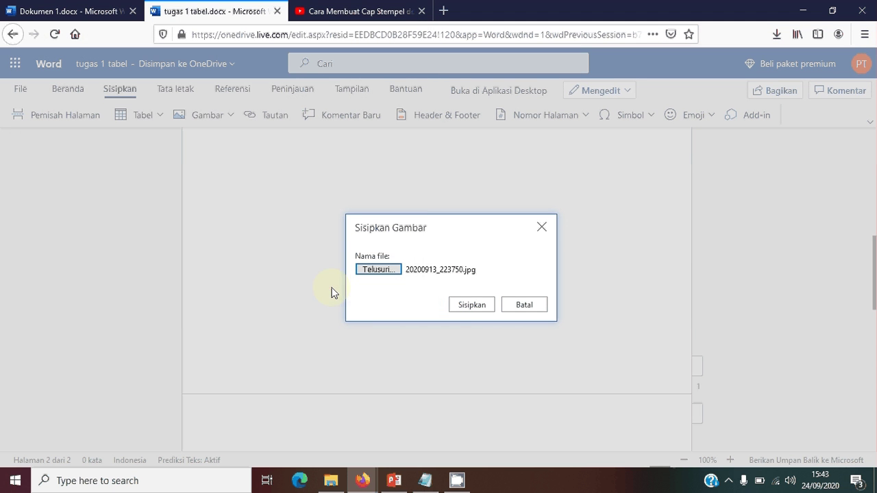
left_click(471, 305)
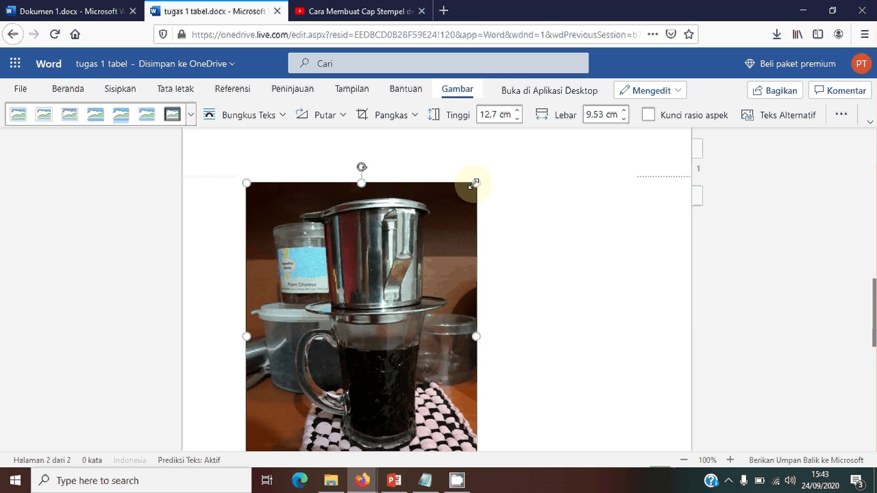
- Shrink the coffee picture to about 9.67 cm high by 7.25 cm wide and try the Di Depan Teks wrapping
left_click_drag(472, 184, 418, 271)
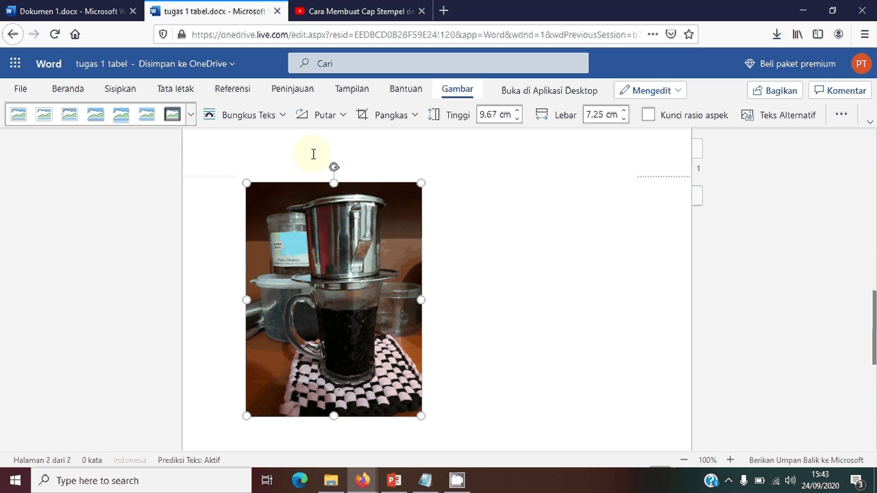
left_click(282, 115)
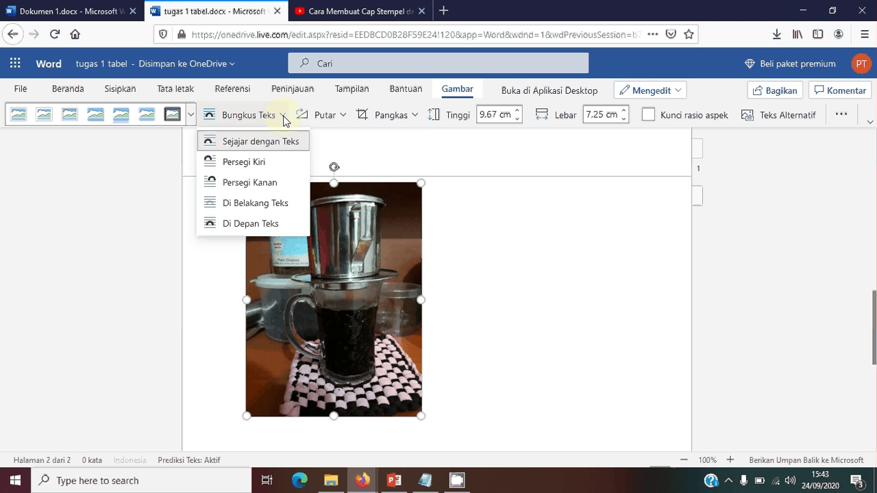
left_click(251, 226)
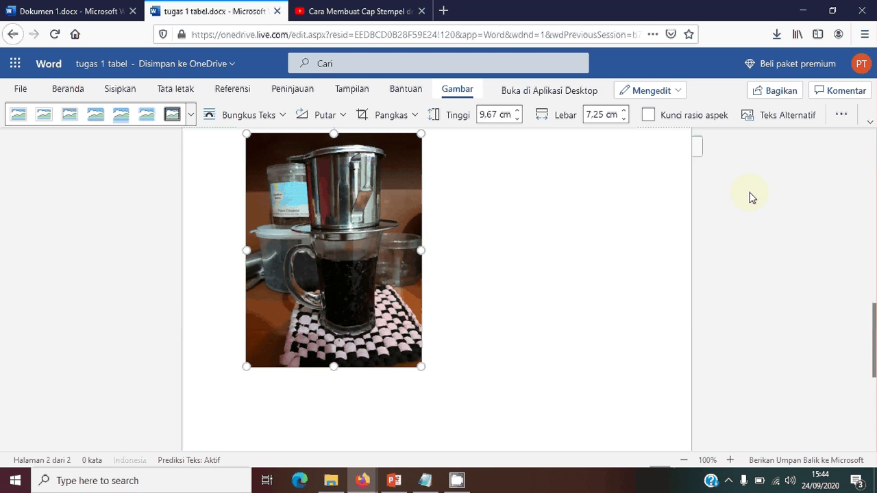
- Try to set the coffee picture's text wrapping to Di Belakang Teks
left_click(473, 221)
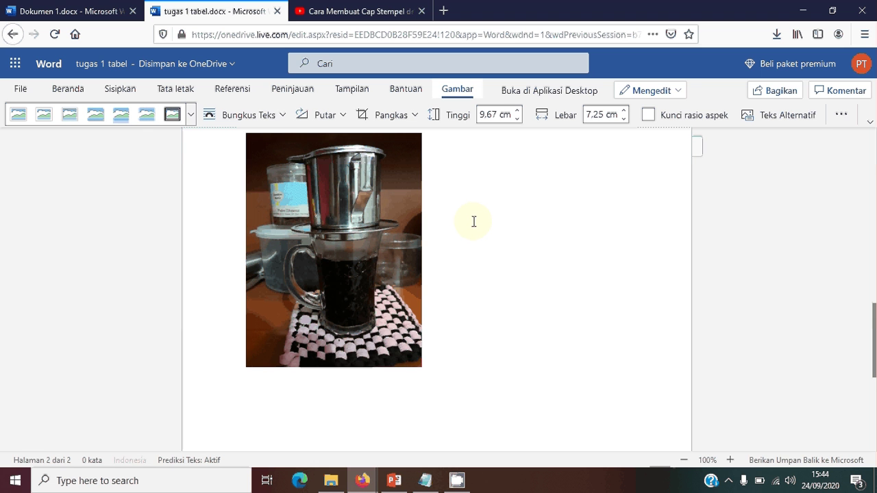
left_click(377, 217)
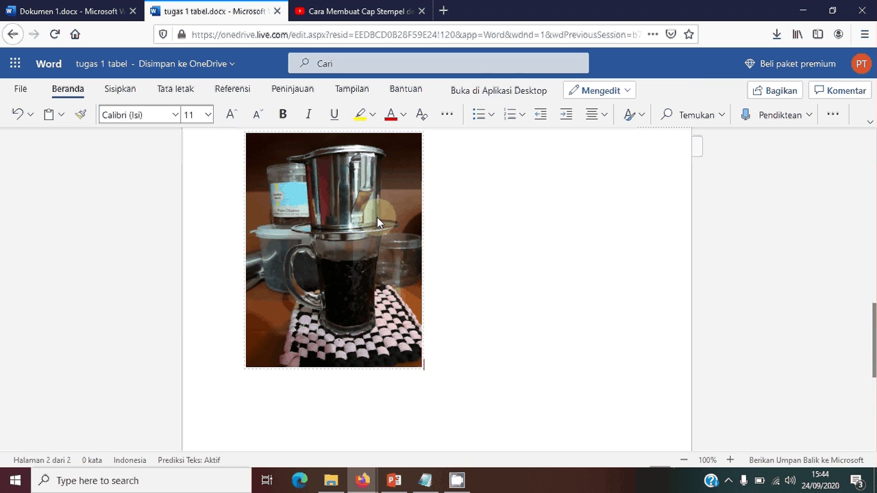
key("Right")
left_click(411, 233)
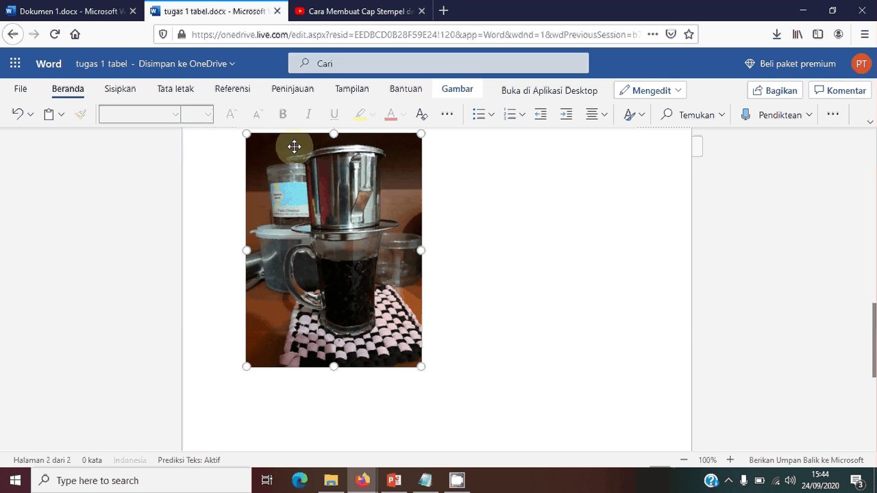
left_click(293, 172)
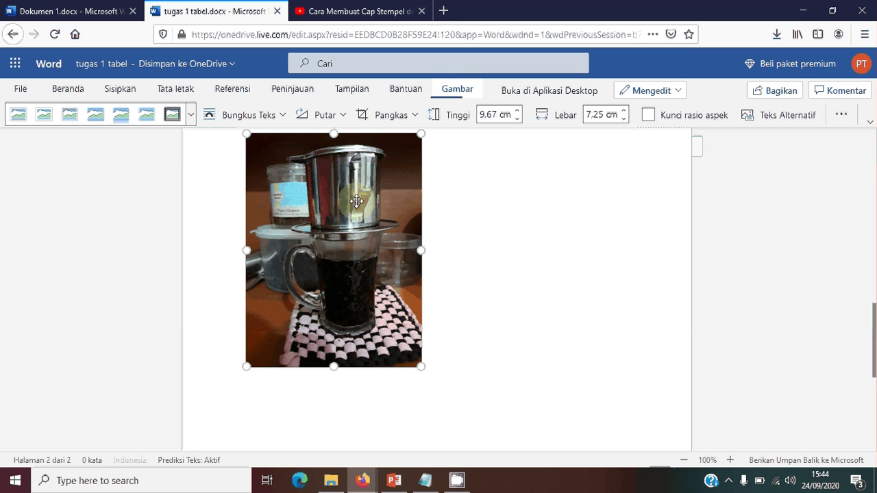
left_click(283, 116)
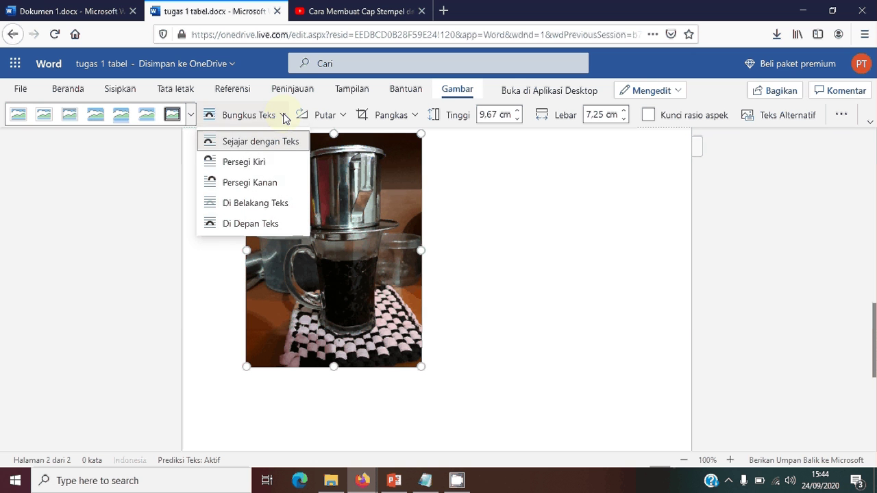
left_click(255, 204)
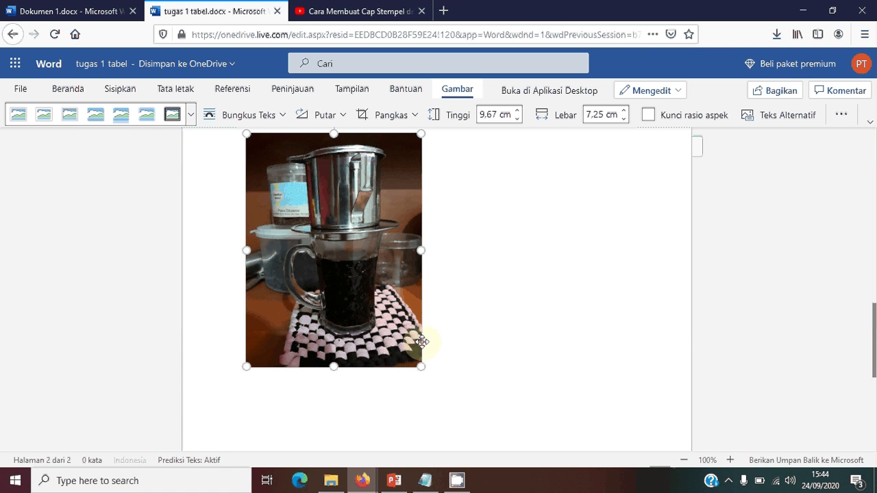
- Shrink the coffee picture to about 7.02 cm high by 5.27 cm wide and set its text wrapping to Persegi Kiri
left_click_drag(421, 366, 371, 299)
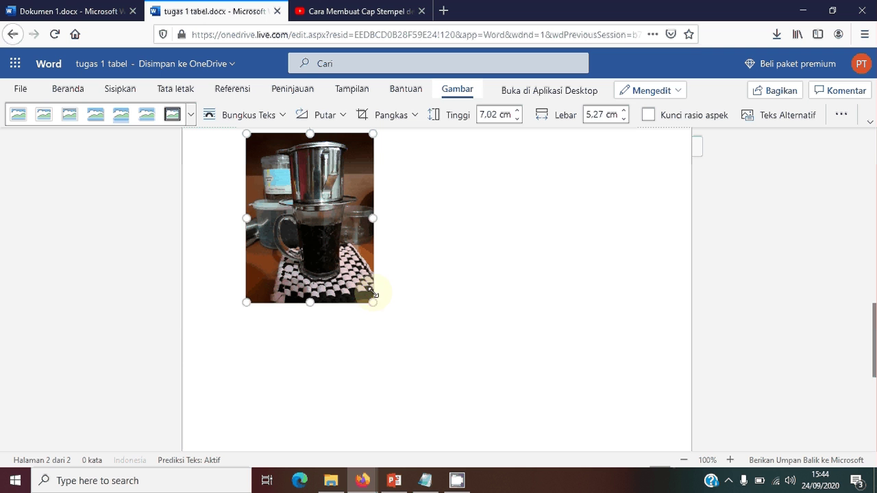
left_click(414, 141)
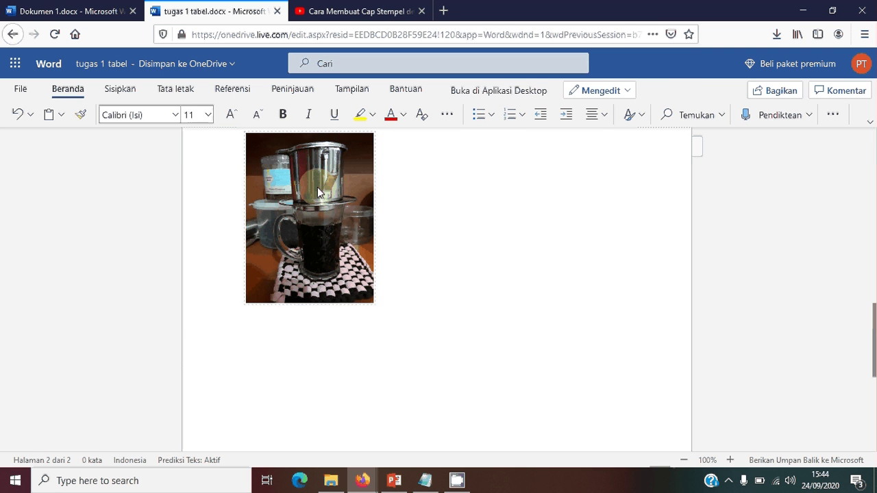
left_click(354, 211)
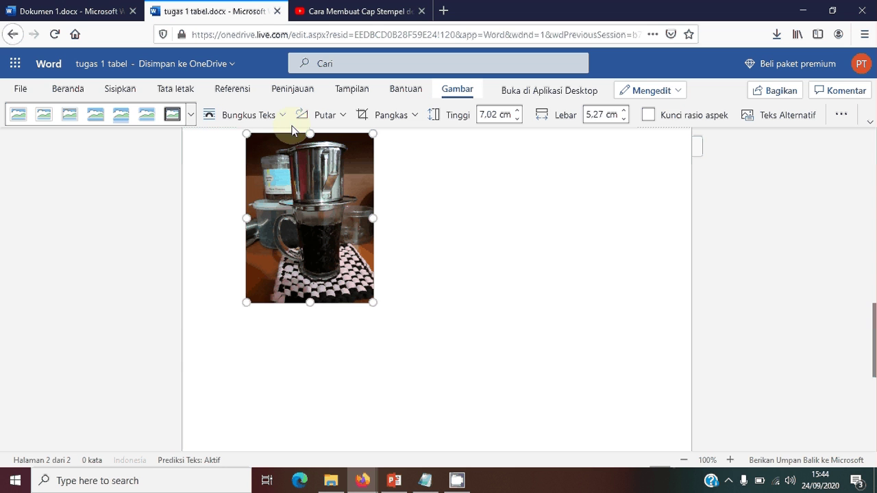
left_click(281, 116)
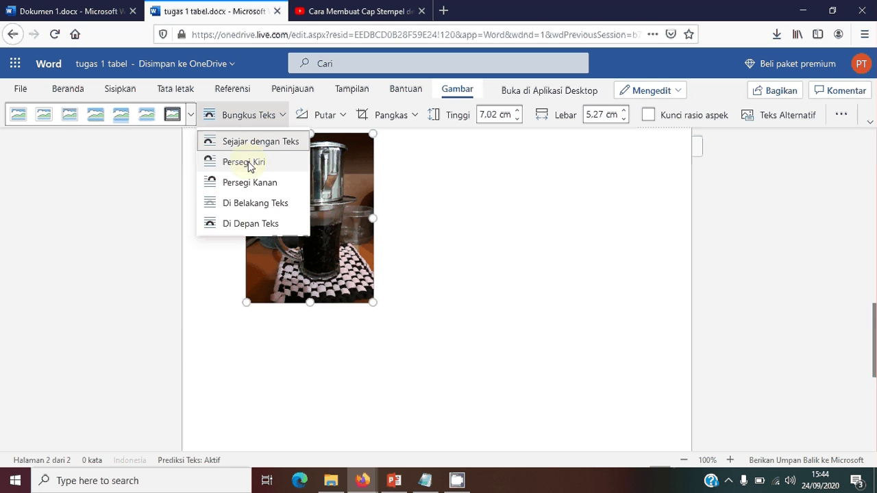
left_click(246, 163)
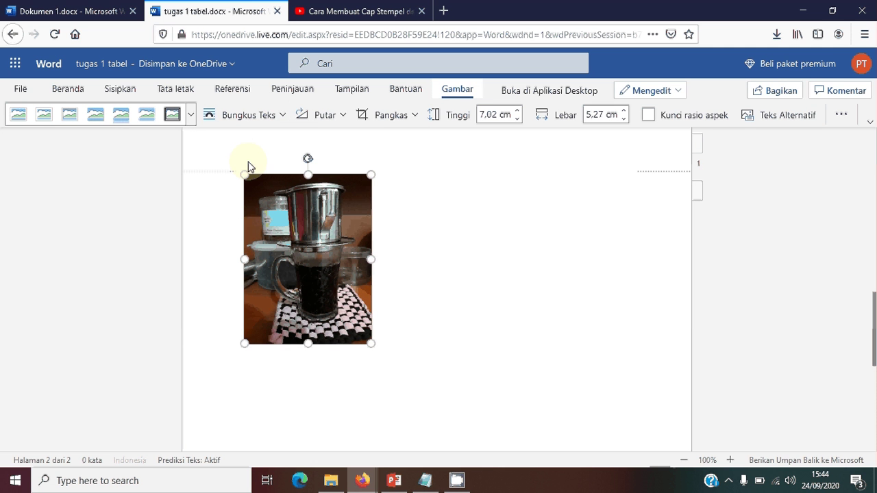
- Add the text "Kopi" on its own line above the coffee picture
left_click(394, 191)
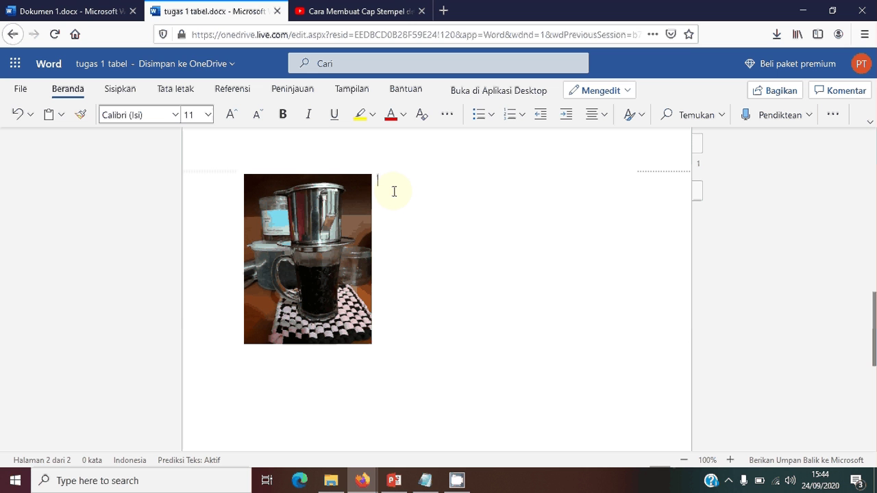
type("Kopi")
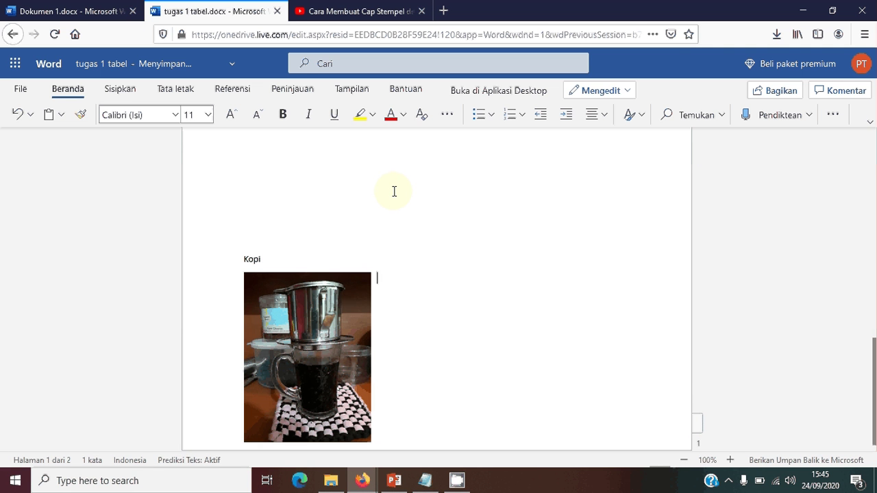
left_click(355, 274)
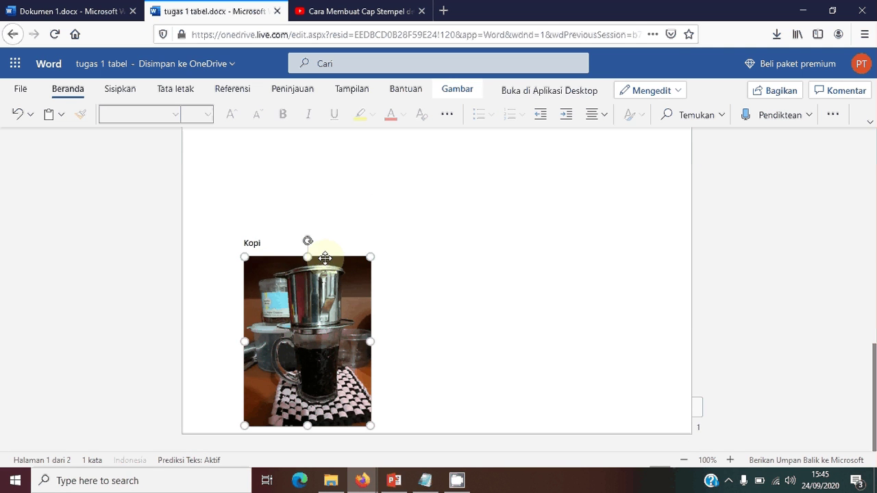
- Delete the blank lines above the "Kopi" text so the text and picture move up the page
left_click(321, 173)
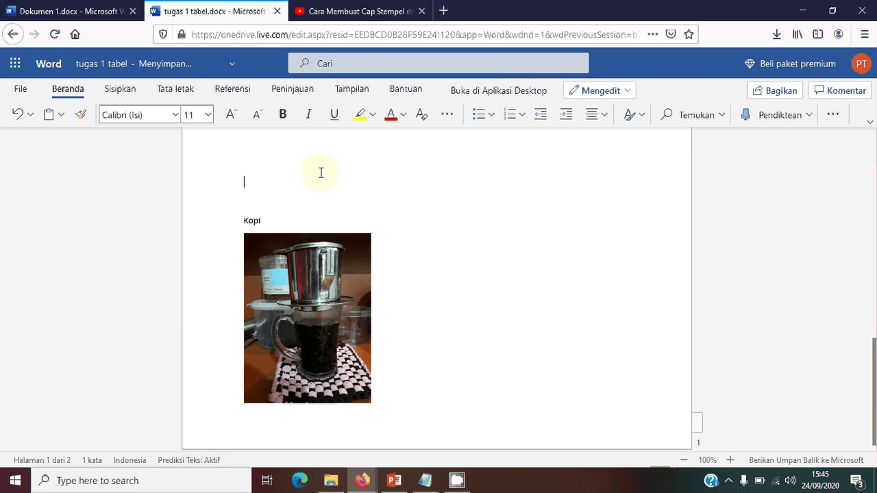
key("Delete")
key("Delete")
key("Delete")
key("Delete")
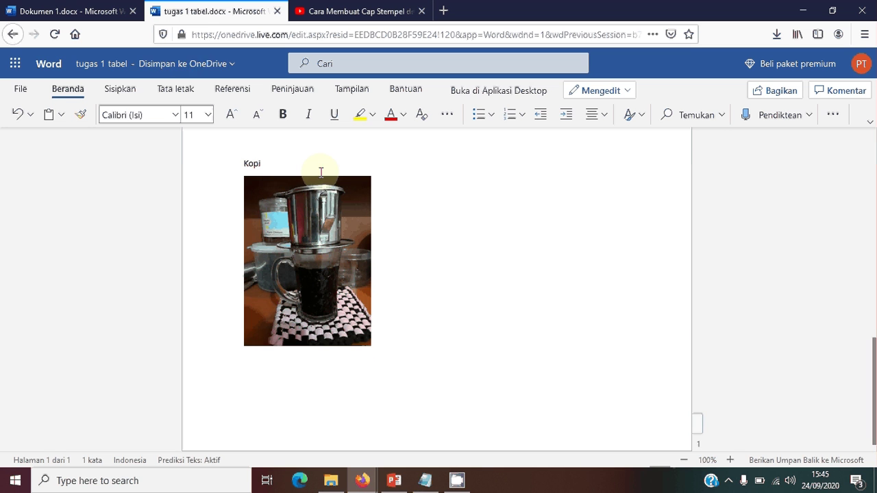
- Remove one more blank line above "Kopi" and write "Kopi adalah minuma yang sedang naik daun dan lagi booming sehingga banyak peminatnya." beside the picture
key("BackSpace")
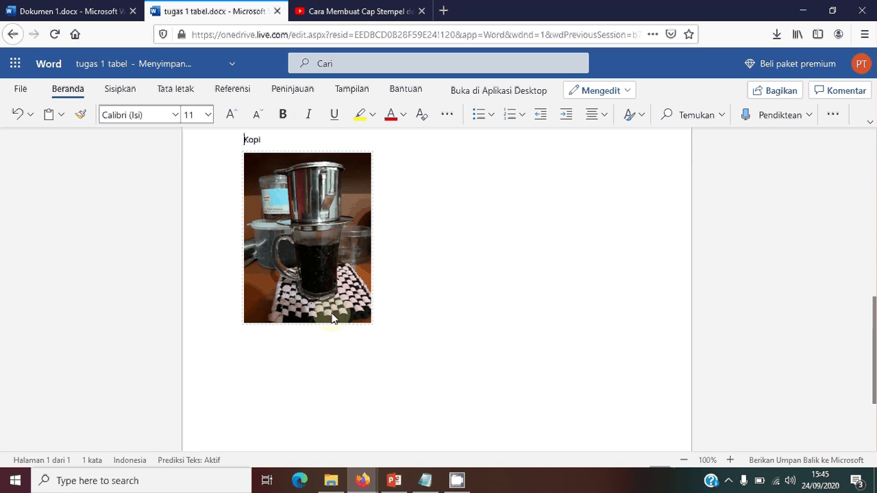
left_click(419, 170)
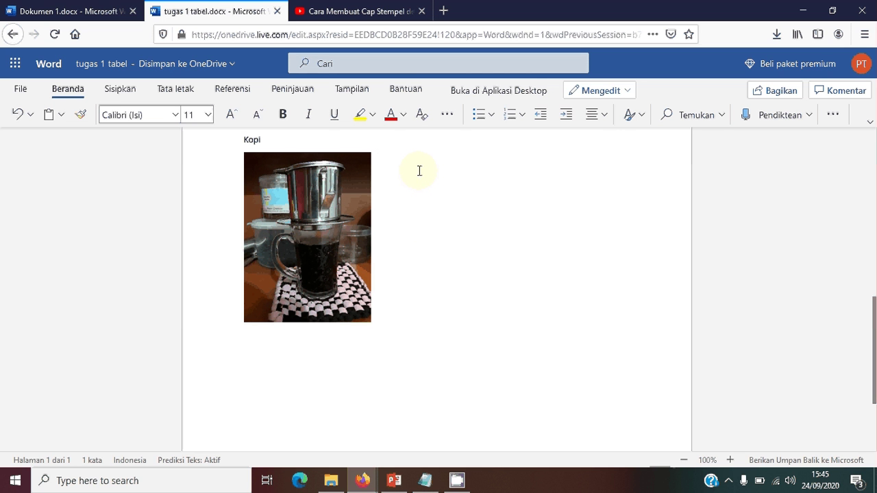
type("Kopi")
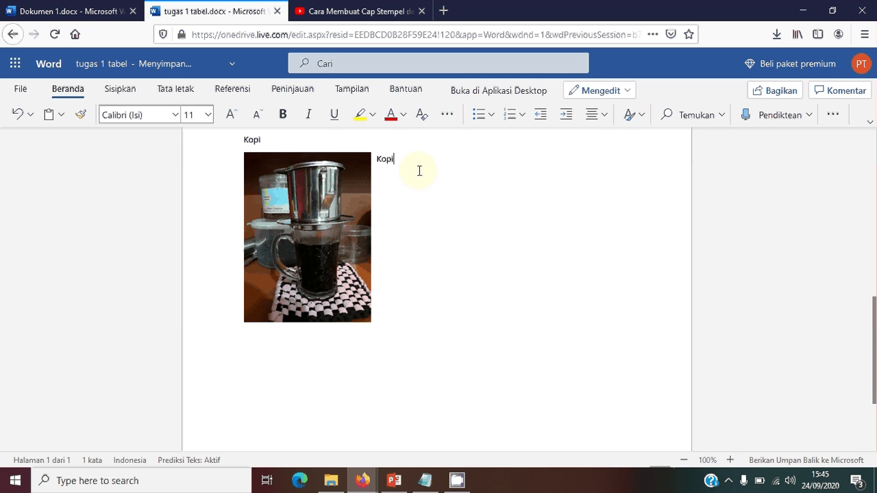
type(" adalah minuma yang sedang")
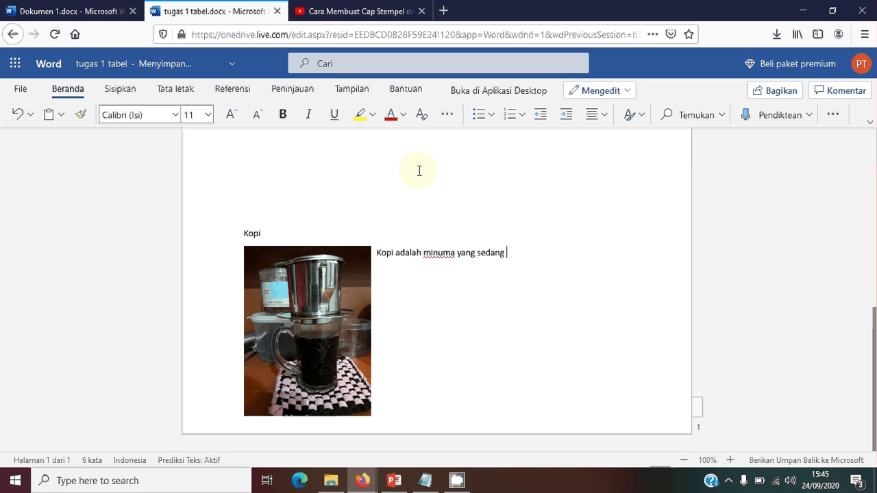
type(" naik daun dan")
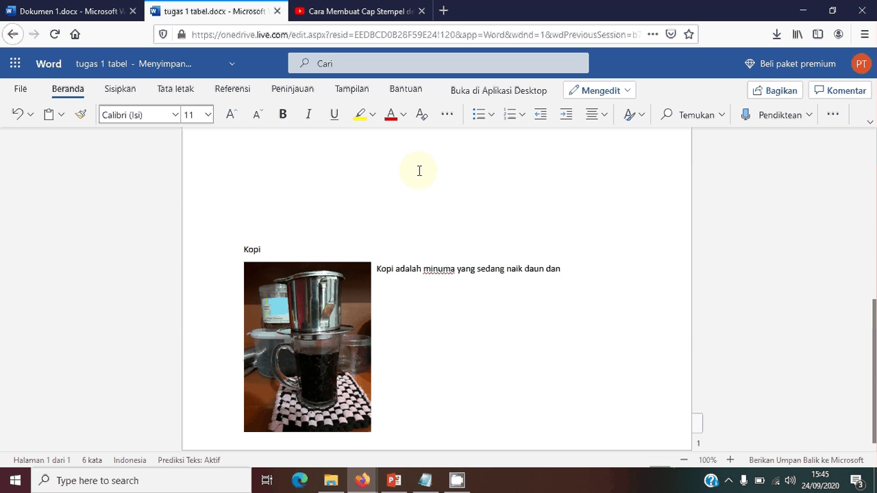
type(" lagi booming")
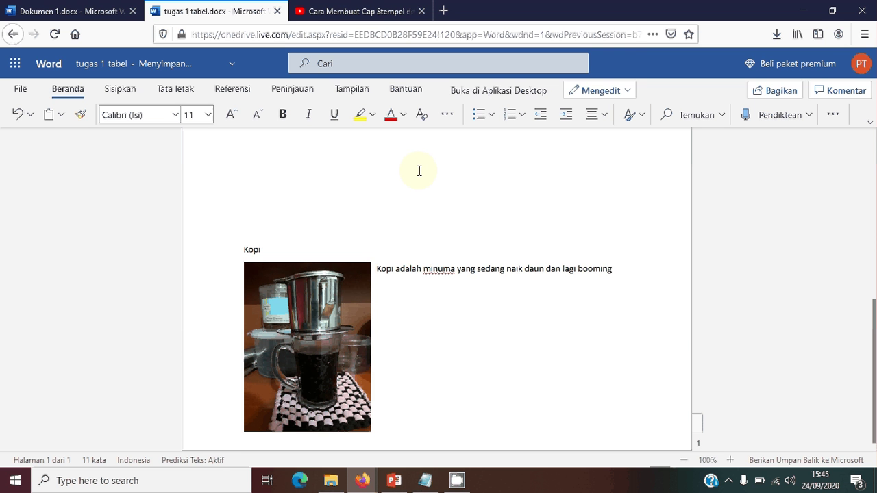
type(" sehingga banya")
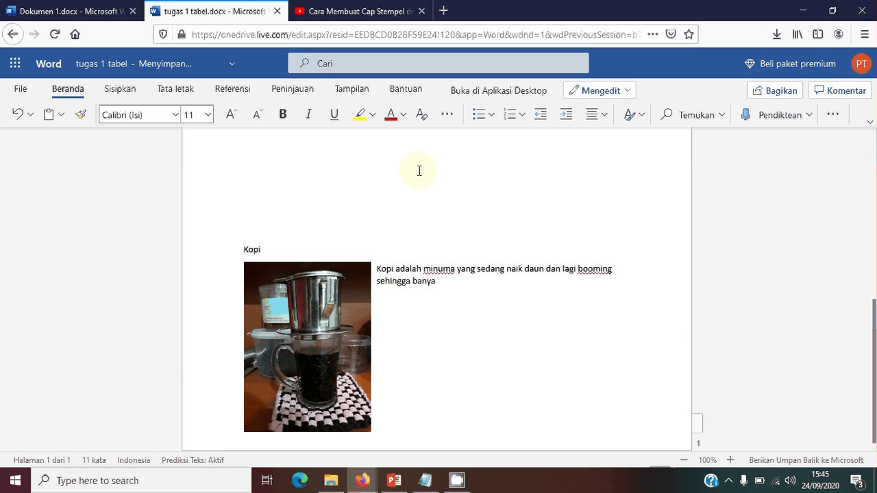
type("k peminatnya. bag")
- Continue the paragraph beside the picture with "Bagi yang menyukai kopi tentu bisa mearasakan nikmat rasanya kopi bagaimana?"
type("i")
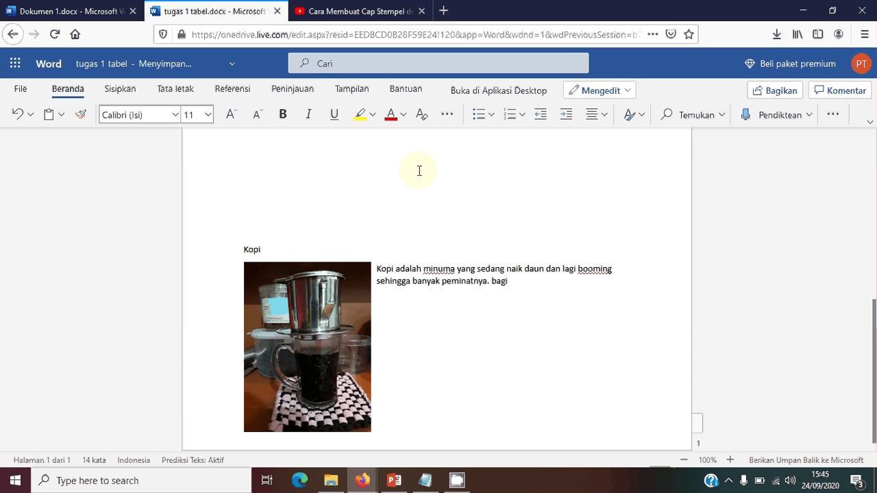
type(" yang menyukai k")
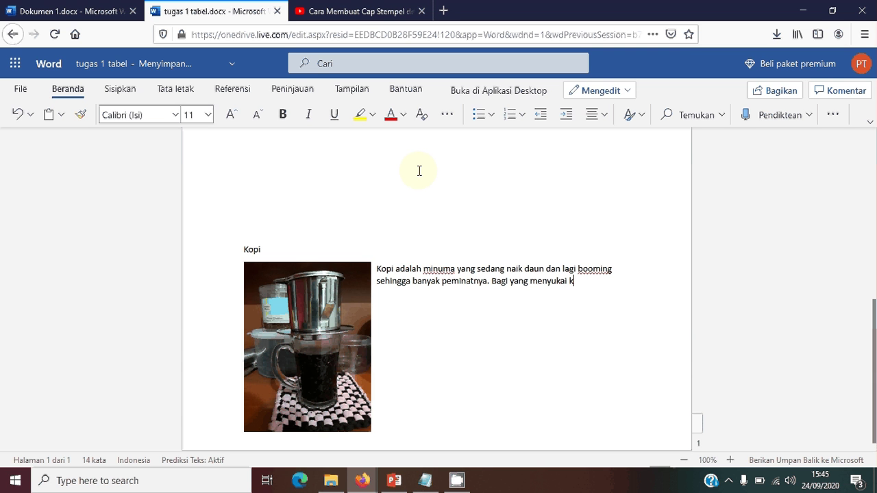
type("opi tentu bisa")
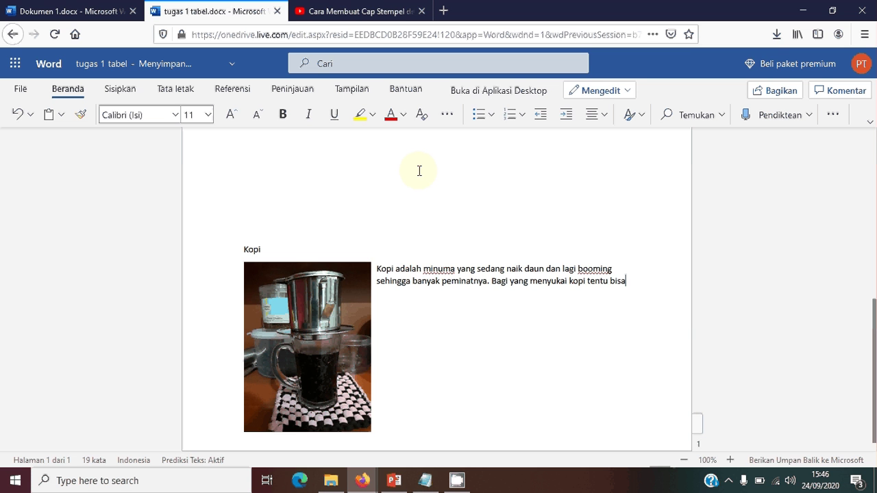
type(" mearasakan nikmat rasan")
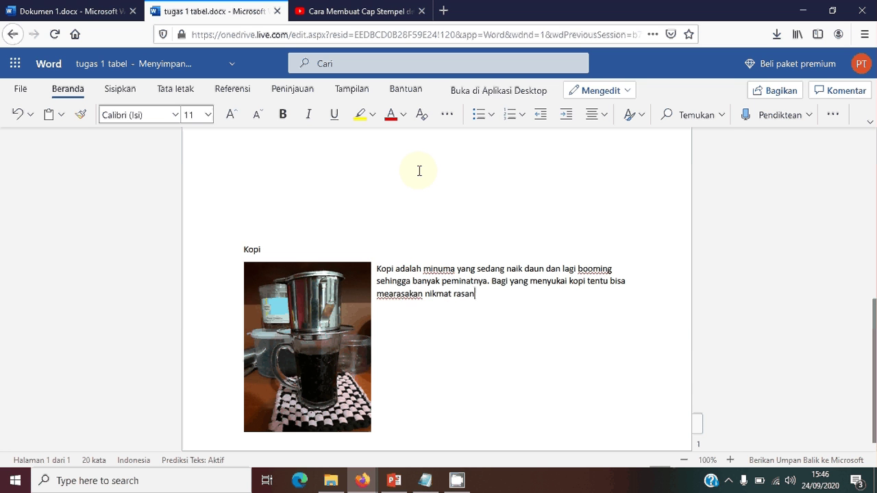
type("ya kopi bagaimana?")
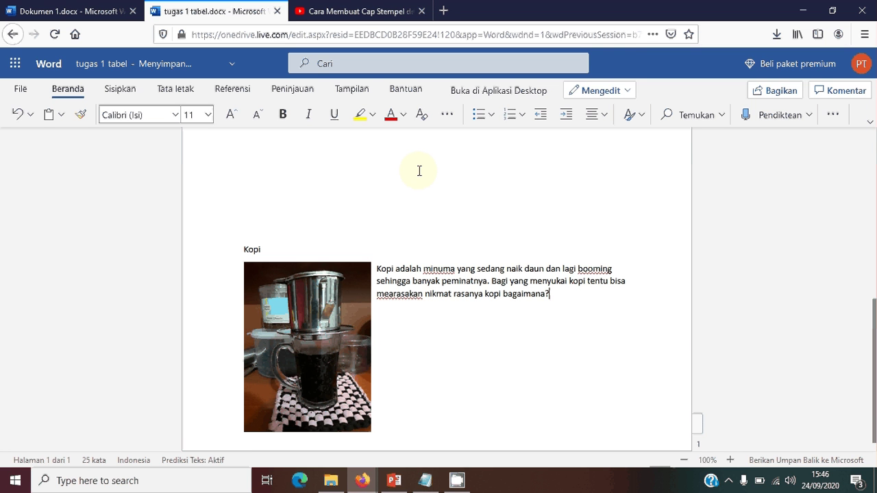
- Finish the paragraph with ". Di daerahtemanggung juga banyak penghasil kopi namun jarang yang diproduksi sendiri, mereka kebanyakan dijual beras."
type(".")
type(" d")
type("i daerah")
type("temanggu")
type("ng")
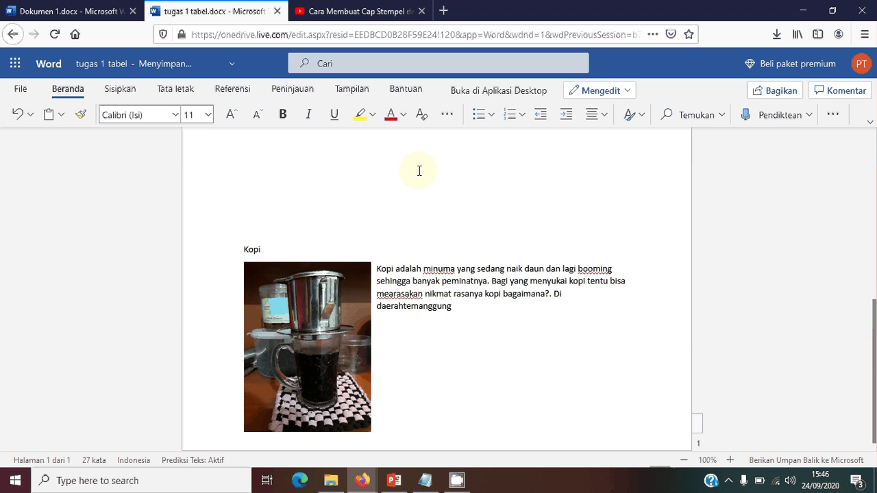
type(" juga banya")
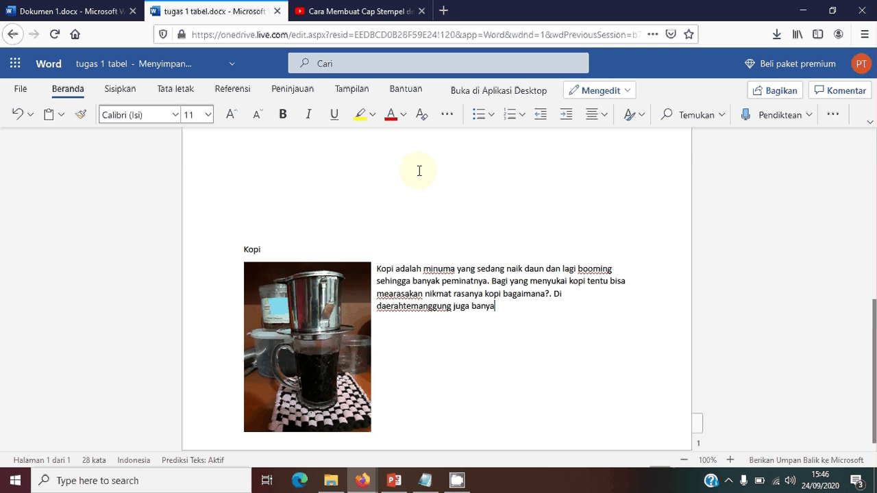
type("k penghasil kopi namun")
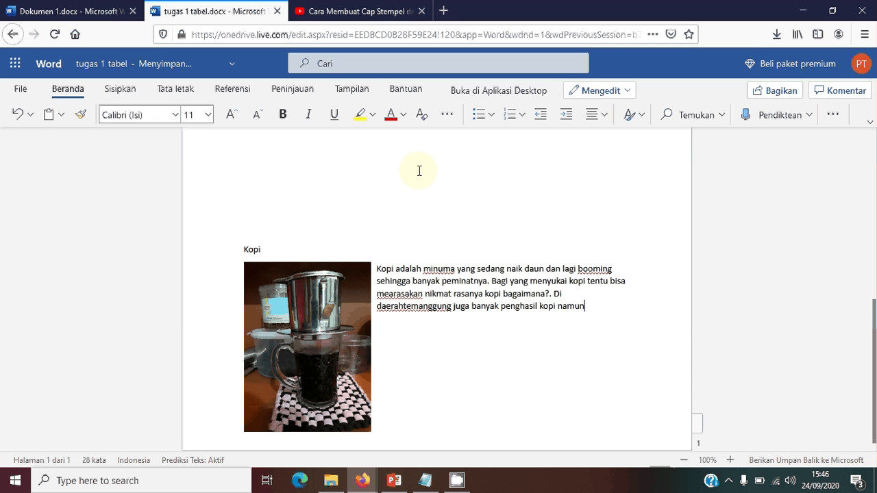
type(" jarang ")
type("yang dipr")
type("oduksi sendiri")
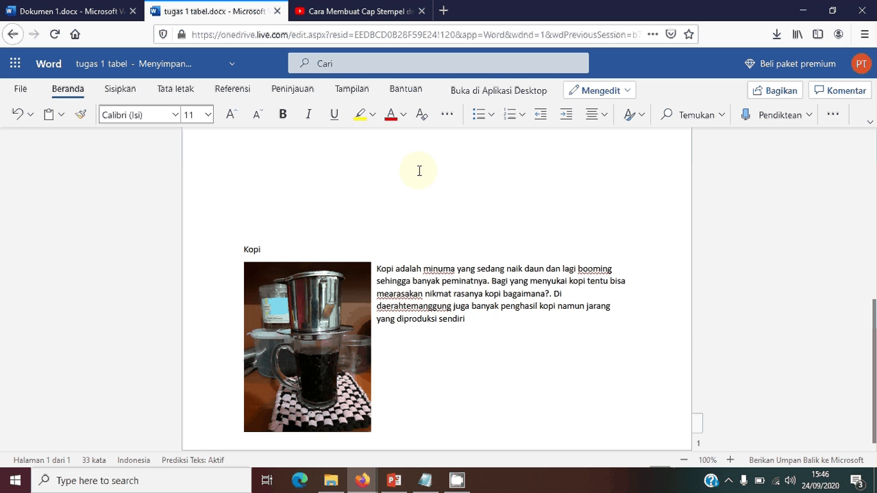
type(", mereka kebanyak")
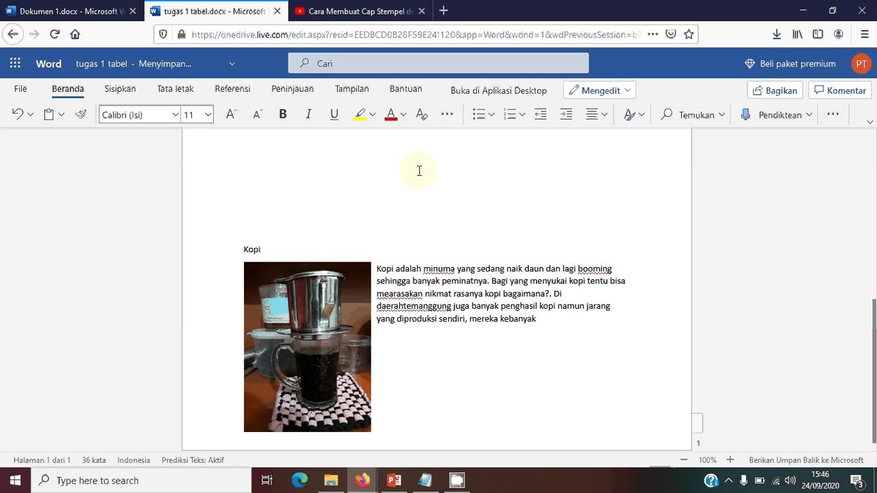
type("an dijual beras.")
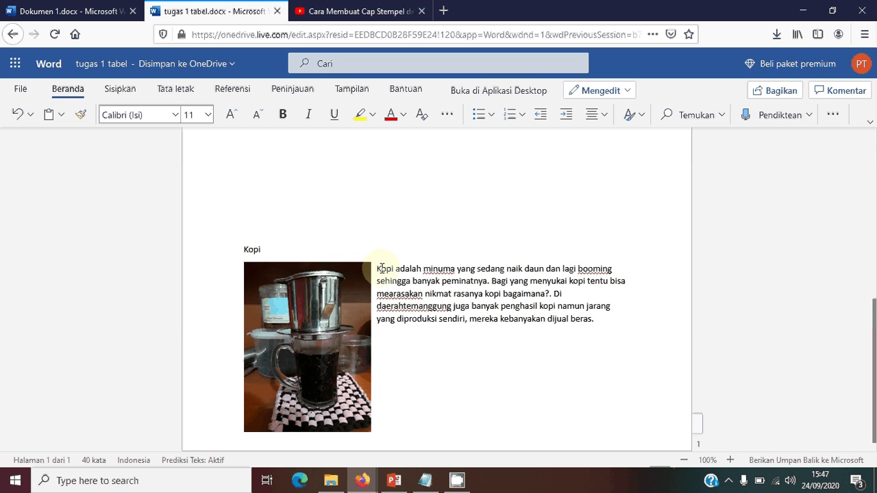
- Set the alignment of the whole paragraph beside the coffee picture to Rata Kanan
left_click_drag(378, 269, 603, 321)
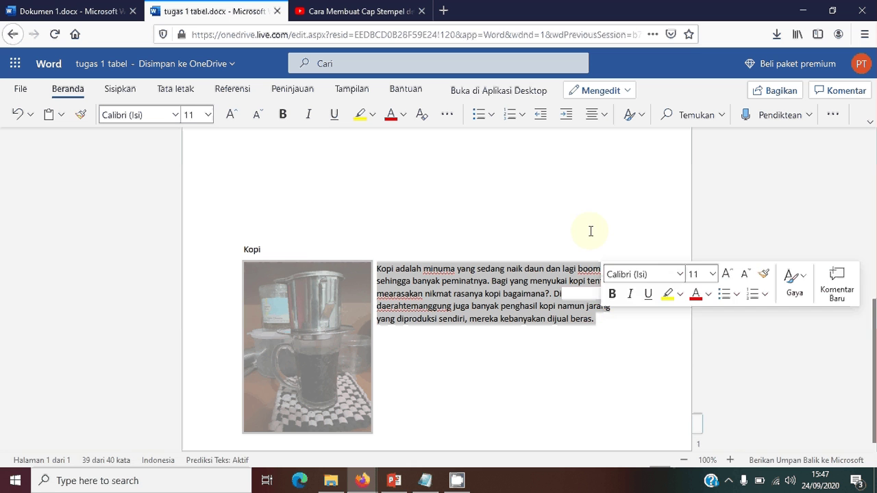
left_click(605, 116)
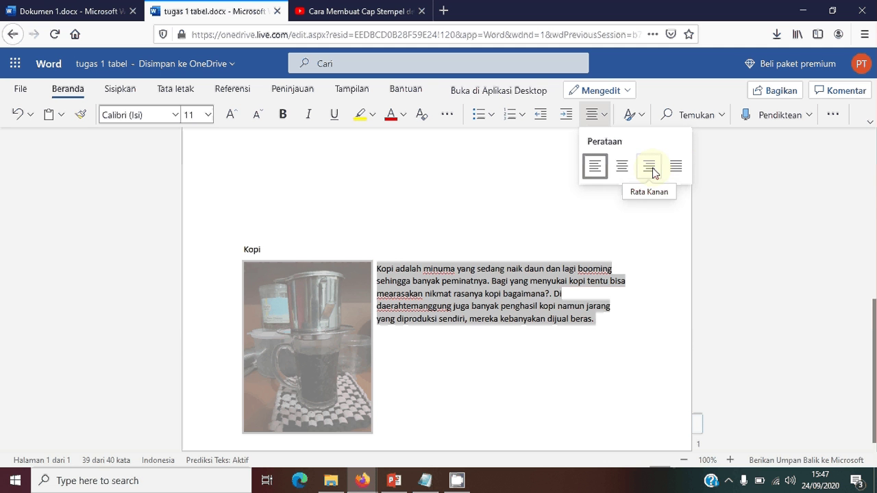
left_click(649, 168)
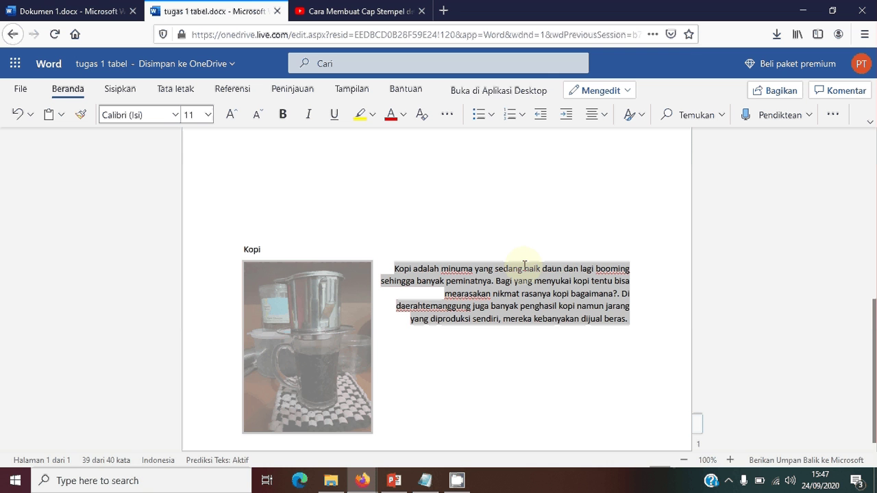
left_click(249, 251)
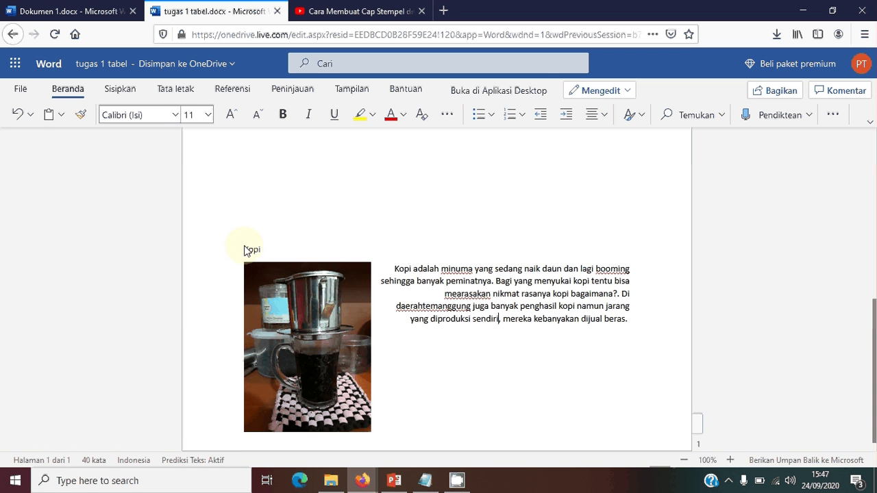
- Make the "Kopi" heading above the picture bold and set its font size to 20
left_click_drag(245, 251, 278, 253)
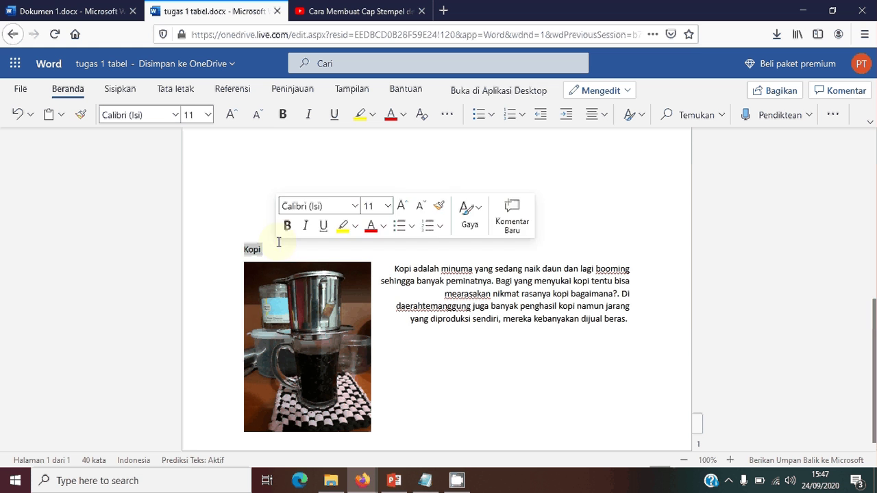
left_click(282, 114)
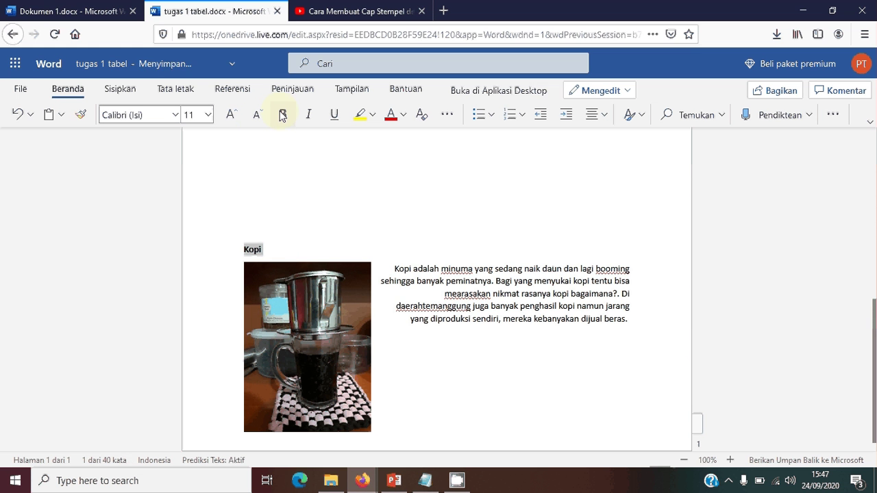
left_click(208, 115)
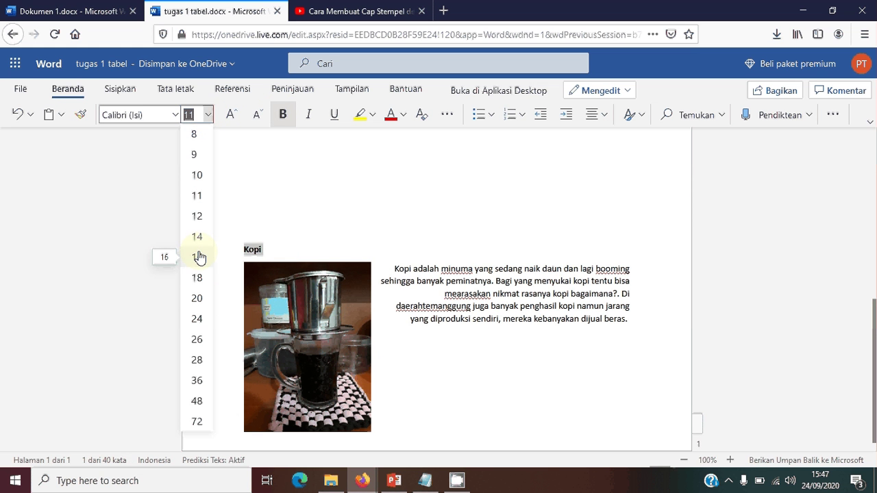
left_click(198, 299)
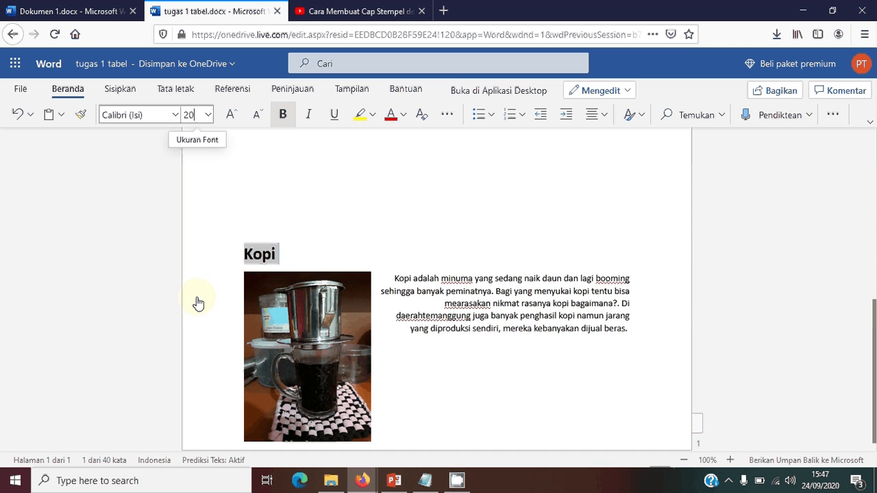
left_click(490, 359)
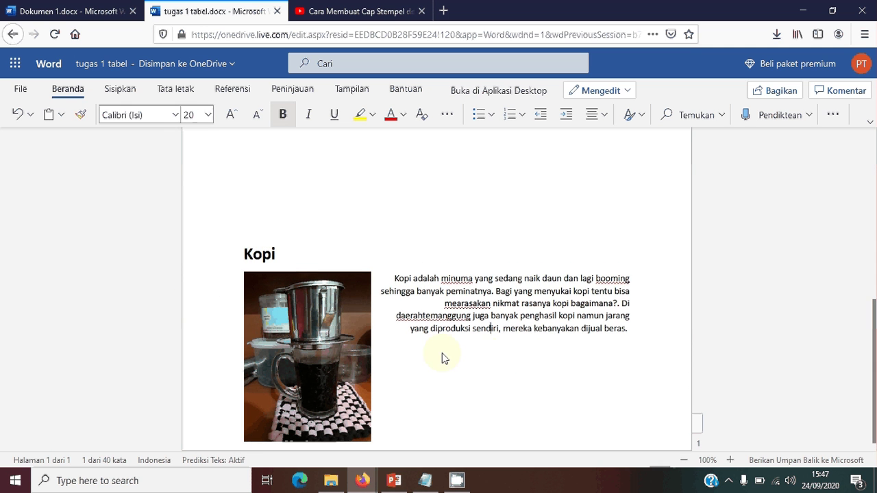
- Shrink the coffee picture to about two thirds of its size, then reduce only its height until it is nearly square
left_click(334, 352)
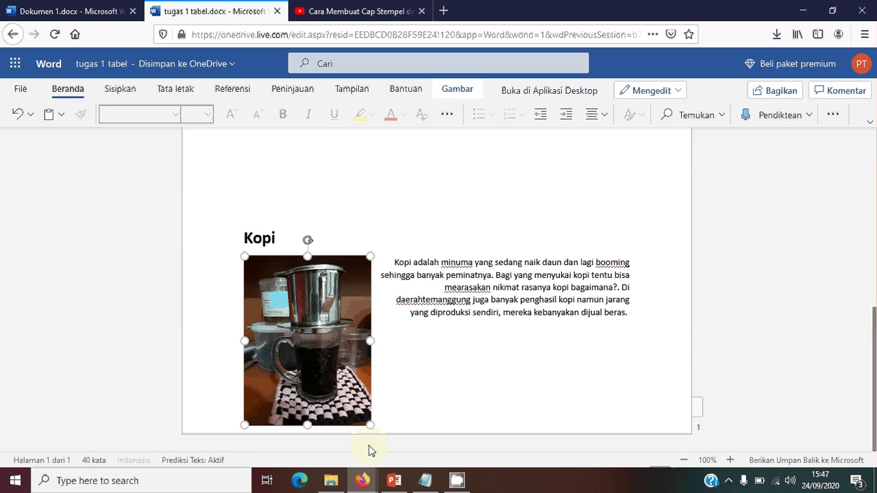
left_click_drag(369, 425, 322, 372)
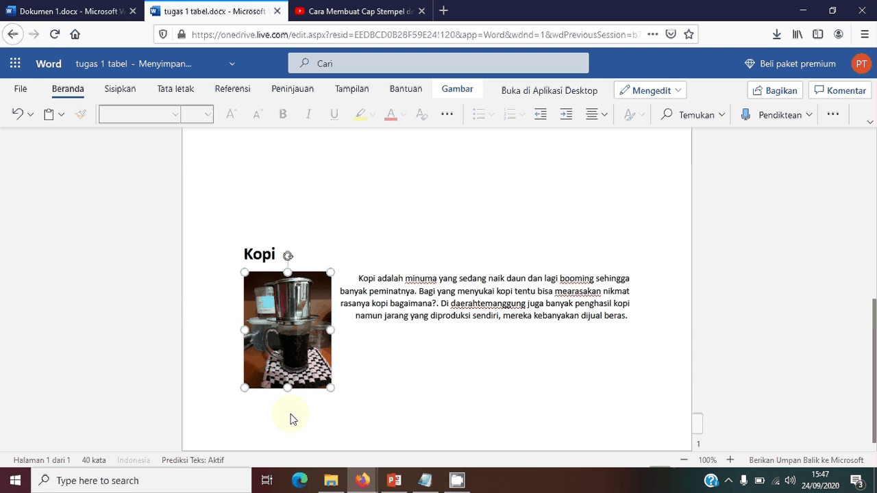
left_click_drag(286, 388, 292, 365)
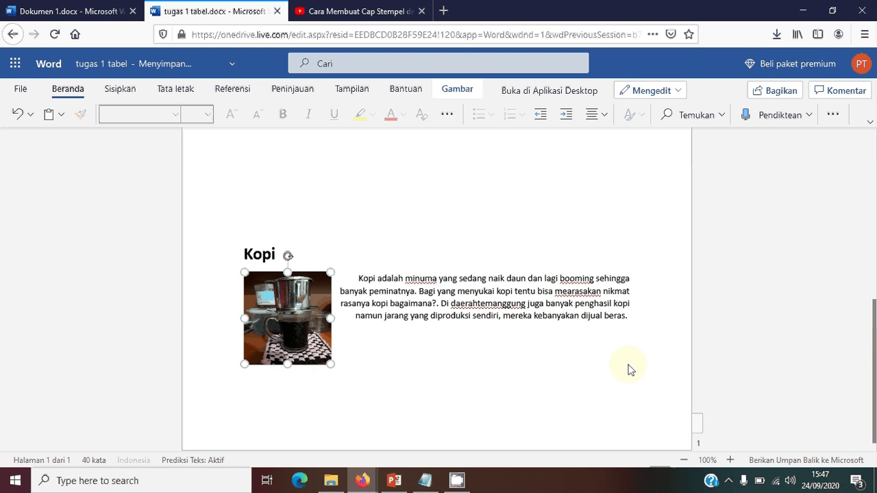
left_click(651, 355)
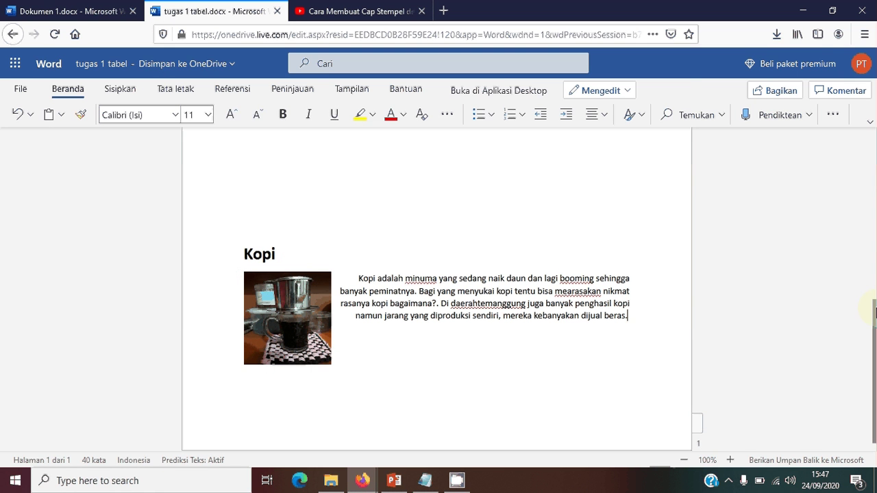
- Save a copy of the document to the OneDrive folder MS Office1 under the name "tutorial menyisipkan gambar"
left_click_drag(876, 313, 875, 344)
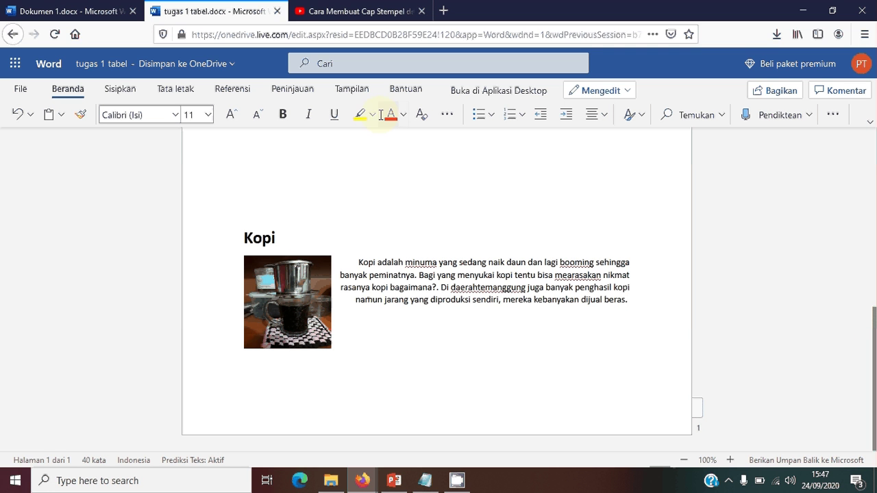
left_click(21, 95)
left_click(41, 206)
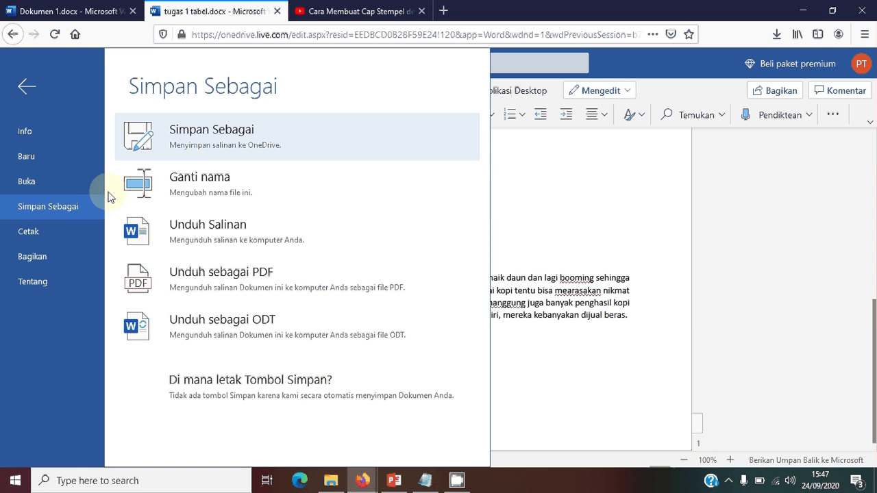
left_click(214, 146)
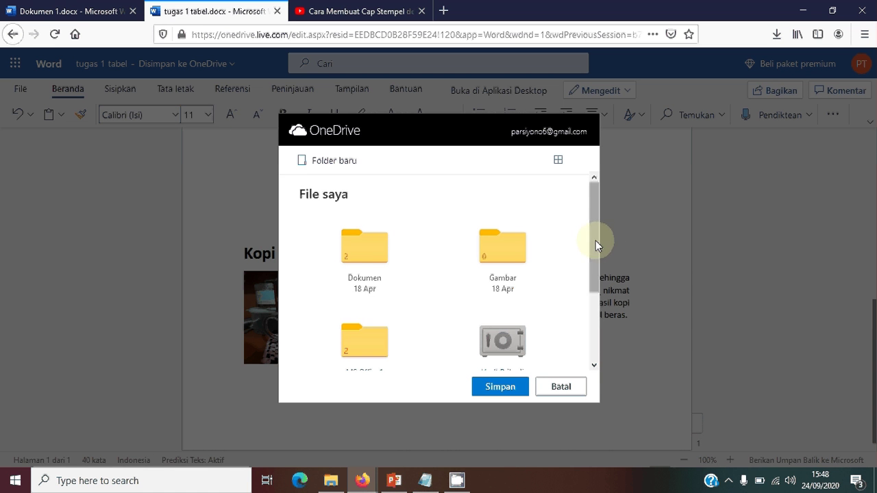
left_click_drag(596, 241, 595, 294)
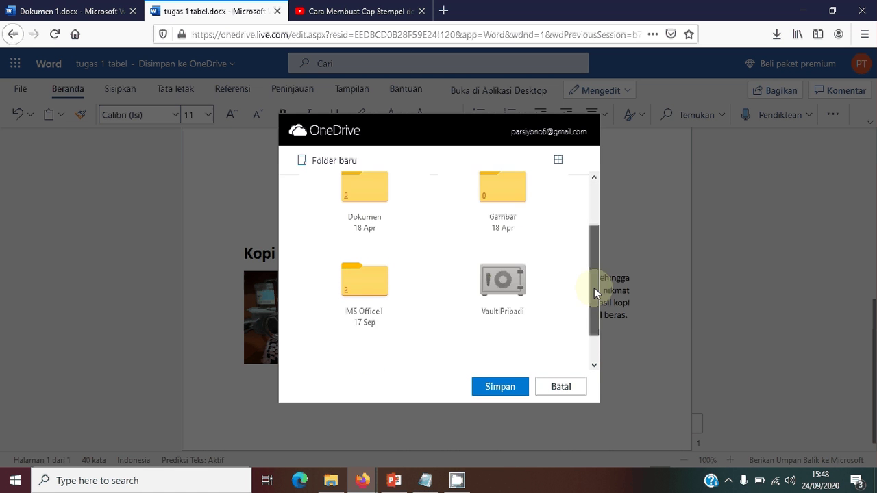
left_click(362, 268)
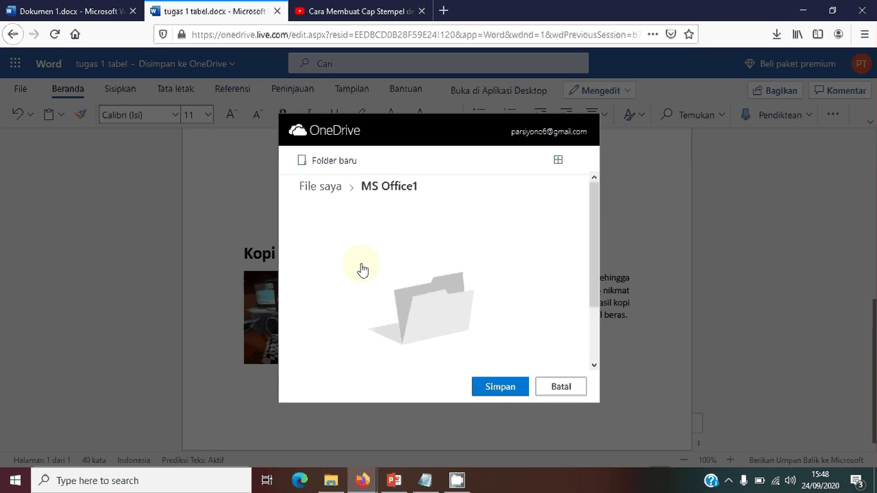
left_click(491, 389)
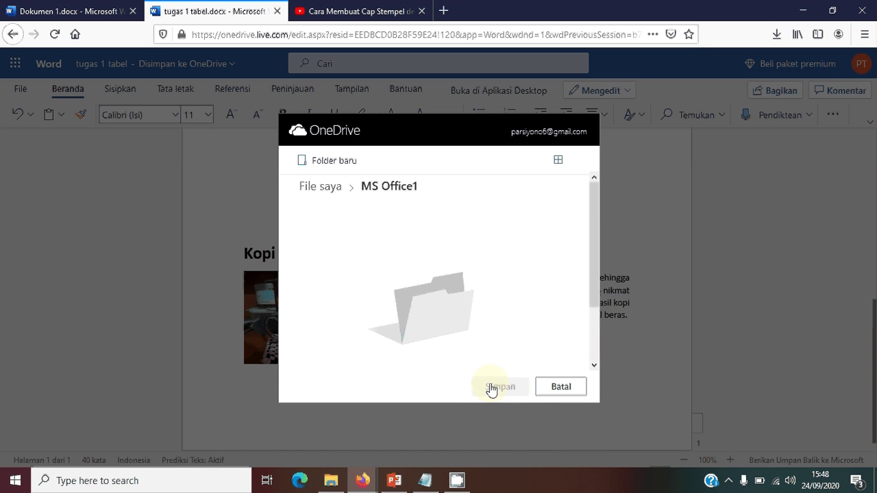
type("tu")
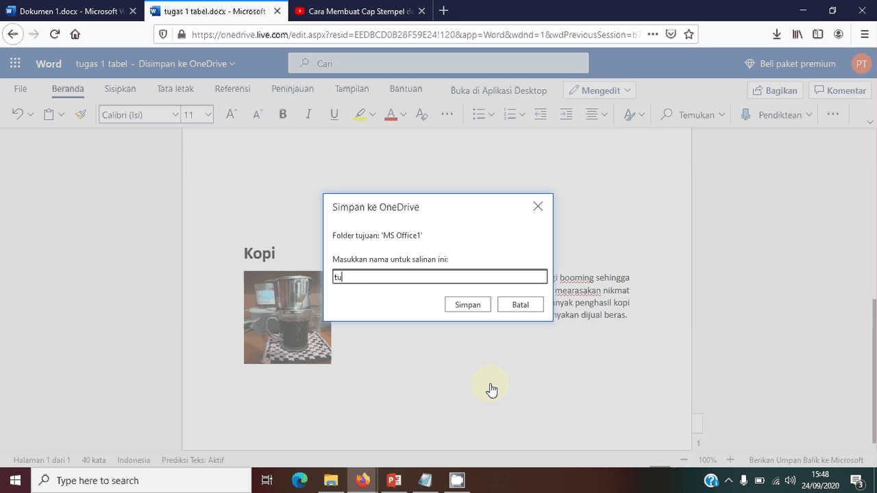
type("torial menyisipkan gambar")
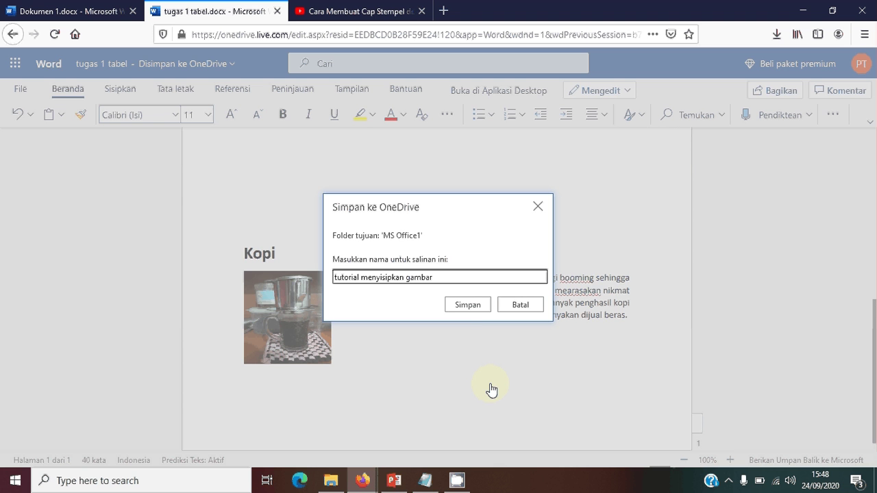
left_click(473, 304)
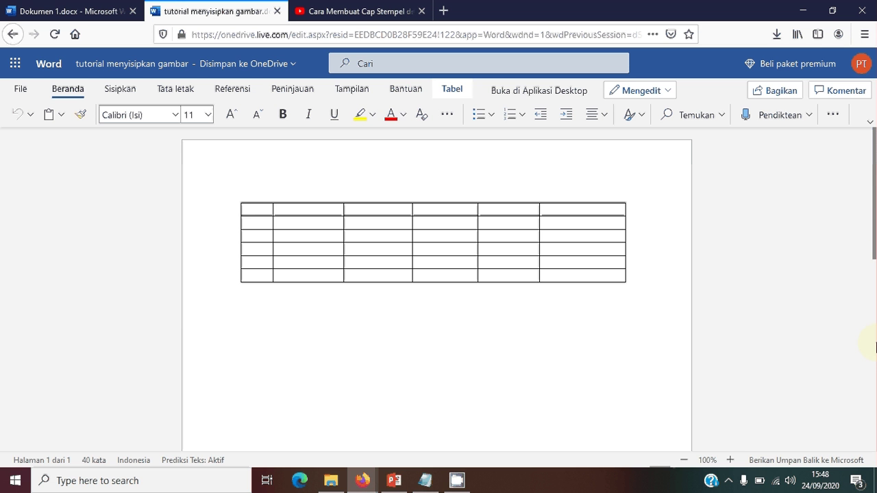
scroll(874, 328, "down", 5)
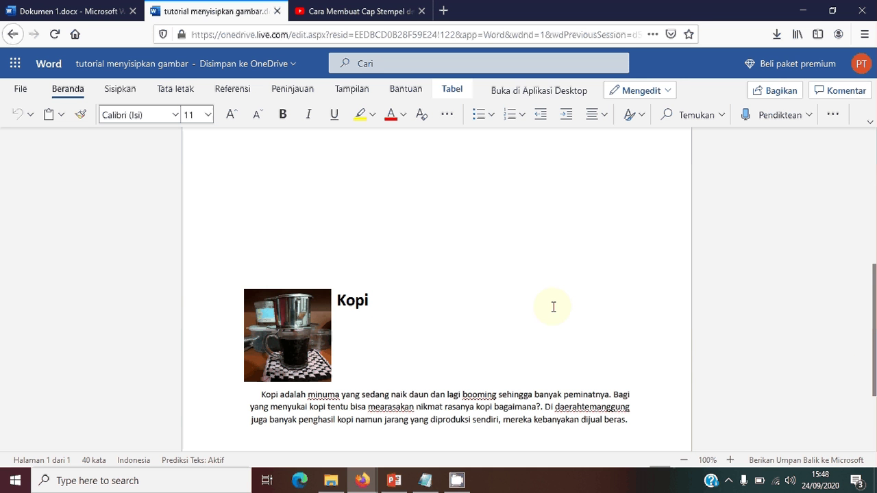
left_click(551, 349)
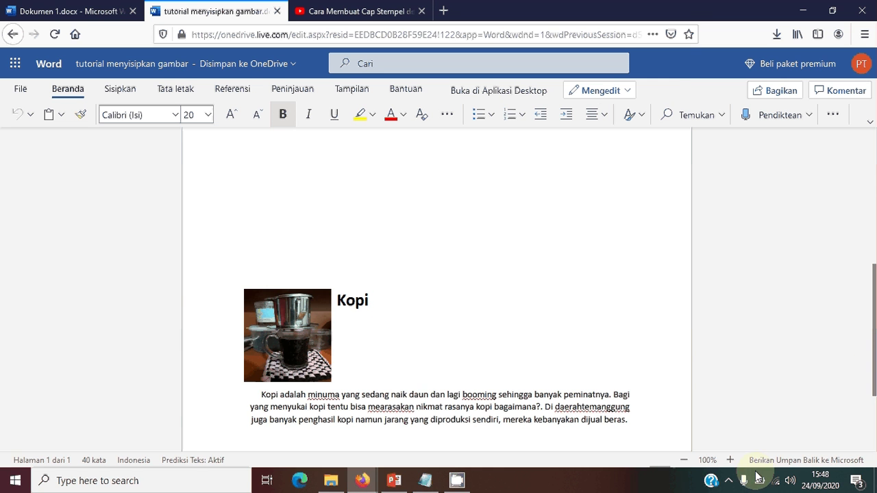
left_click(730, 484)
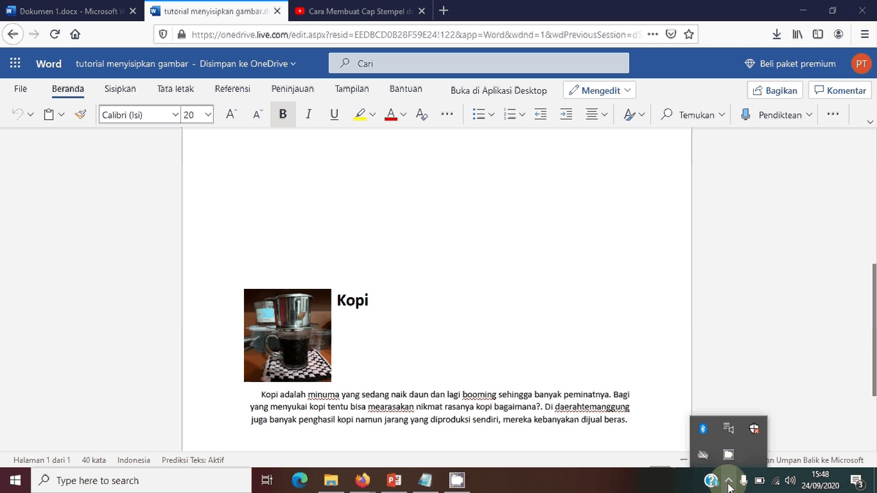
right_click(729, 453)
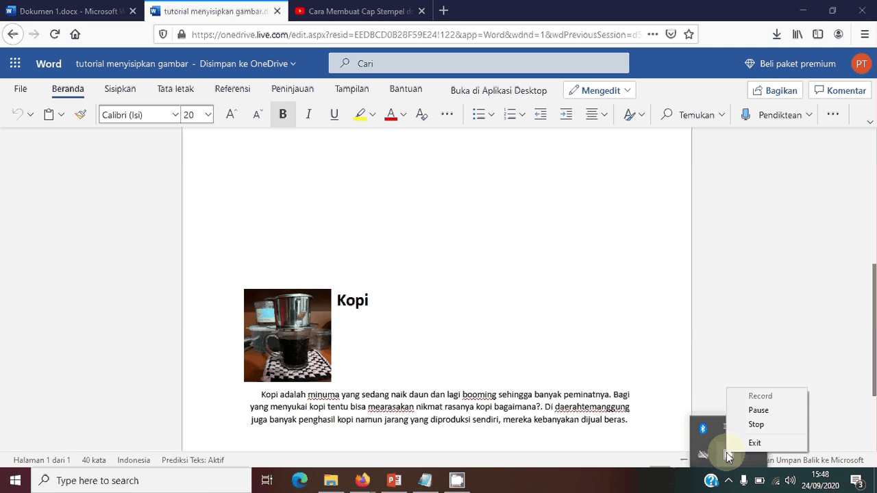